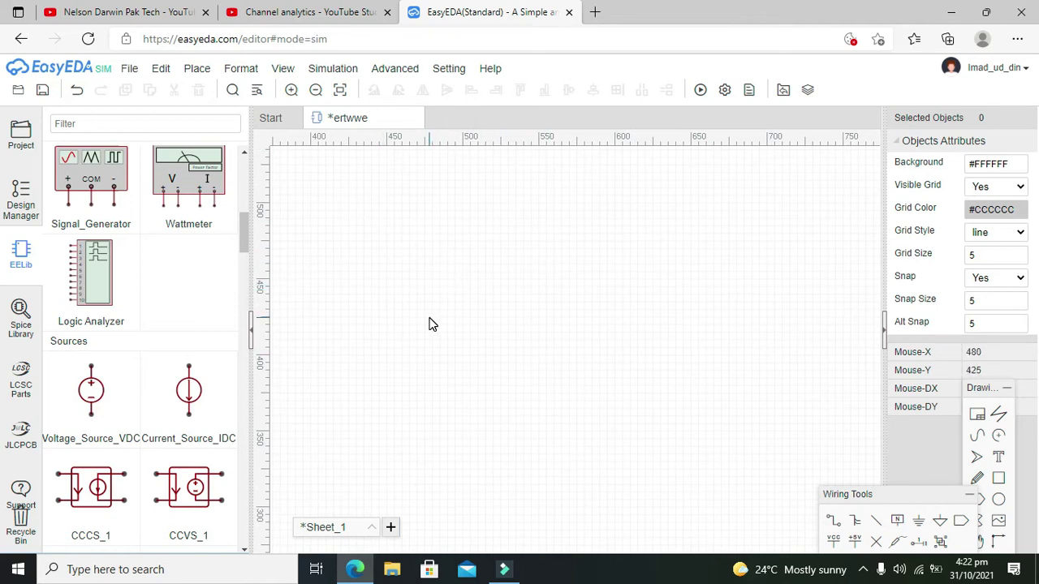
Step: Scroll the EELib parts list down to the Diodes section showing the BZX84C10L zener
{"action": "left_click_drag", "start_coordinate": [244, 229], "coordinate": [249, 280]}
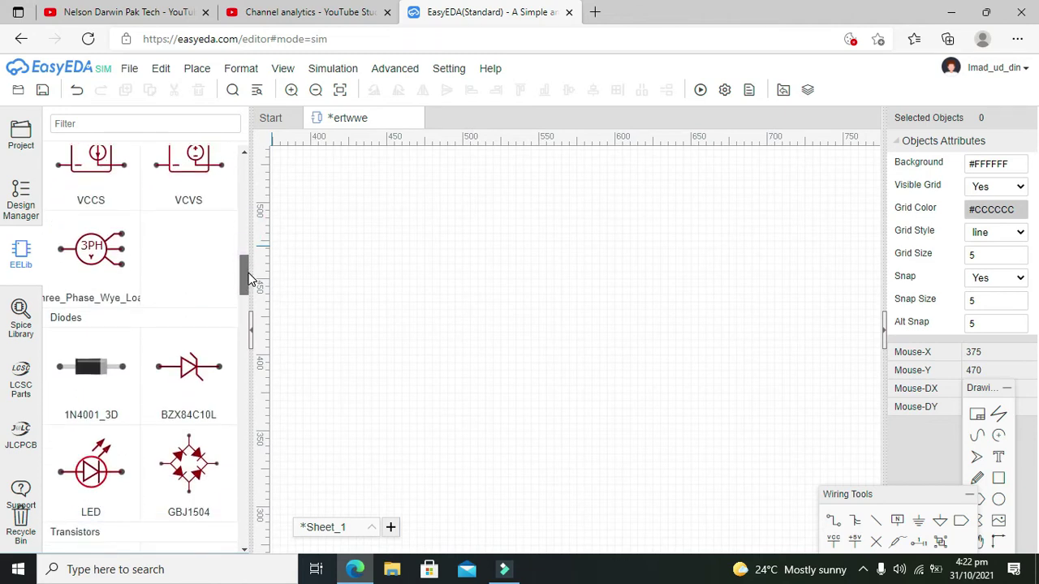
Step: Place the BZX84C10L zener diode D1 on the schematic and rotate it vertical
{"action": "left_click", "coordinate": [188, 373]}
{"action": "left_click", "coordinate": [613, 344]}
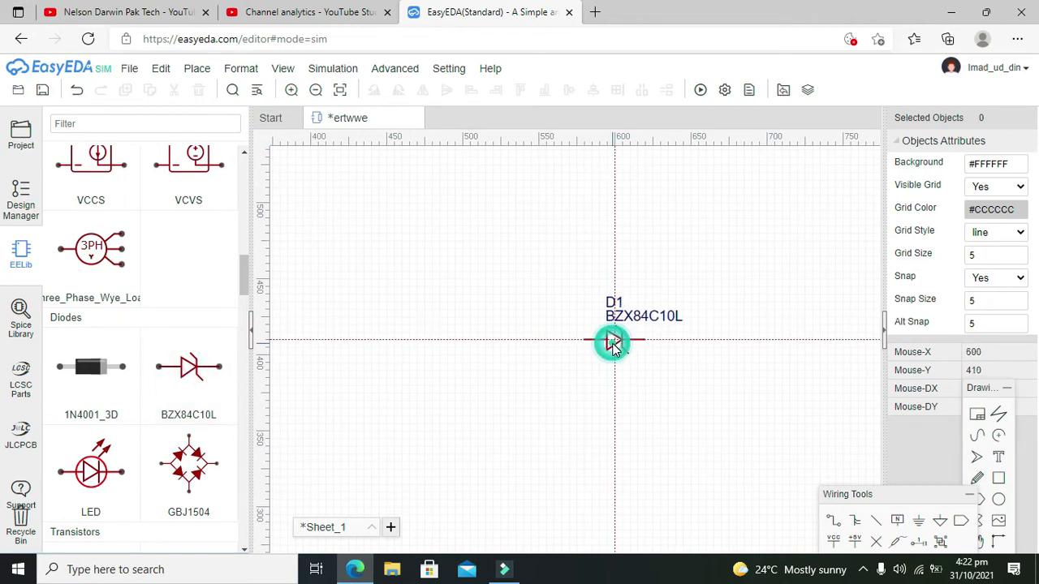
{"action": "left_click", "coordinate": [613, 344]}
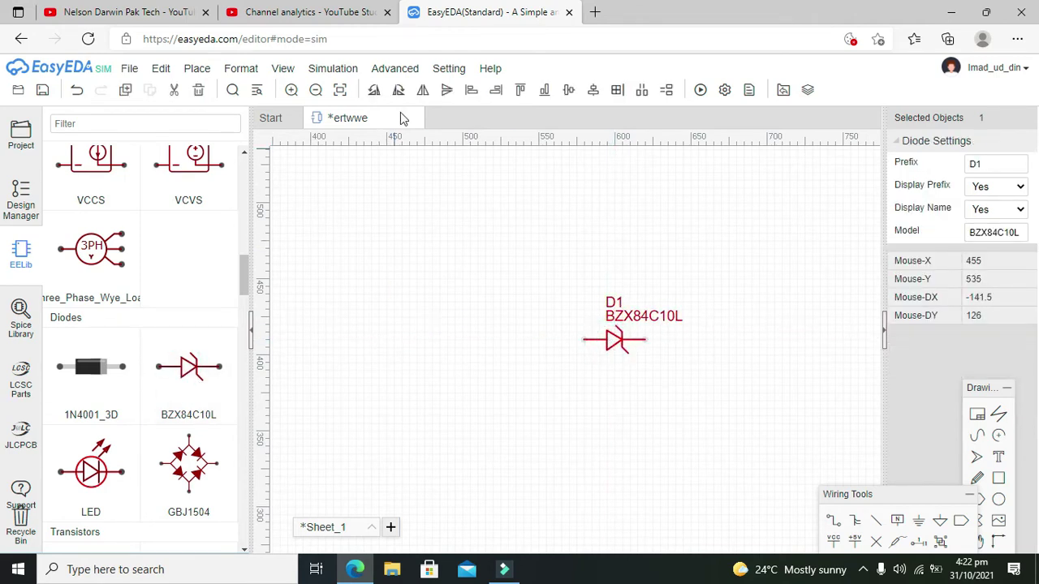
{"action": "left_click", "coordinate": [377, 92]}
{"action": "left_click", "coordinate": [511, 297]}
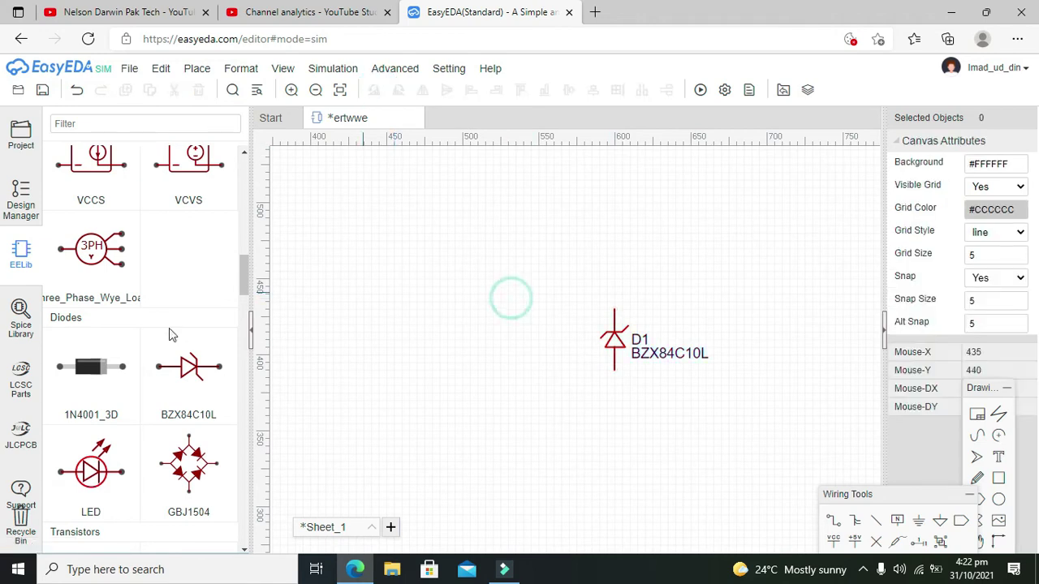
Step: Place a DC voltage source V1 to the left of zener D1
{"action": "mouse_move", "coordinate": [243, 284]}
{"action": "left_mouse_down"}
{"action": "mouse_move", "coordinate": [245, 185]}
{"action": "mouse_move", "coordinate": [240, 294]}
{"action": "mouse_move", "coordinate": [242, 268]}
{"action": "left_mouse_up"}
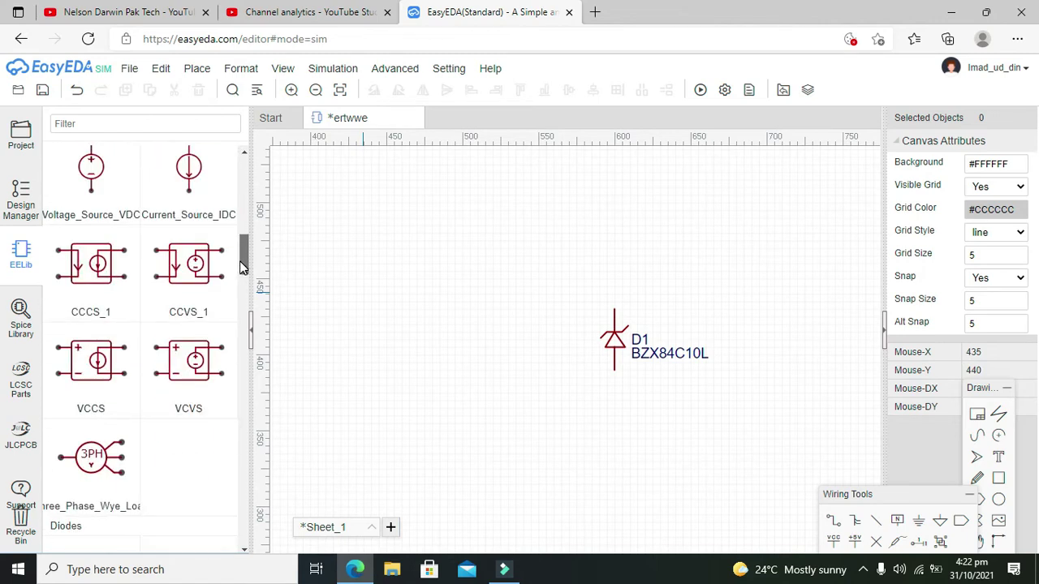
{"action": "left_click", "coordinate": [88, 185]}
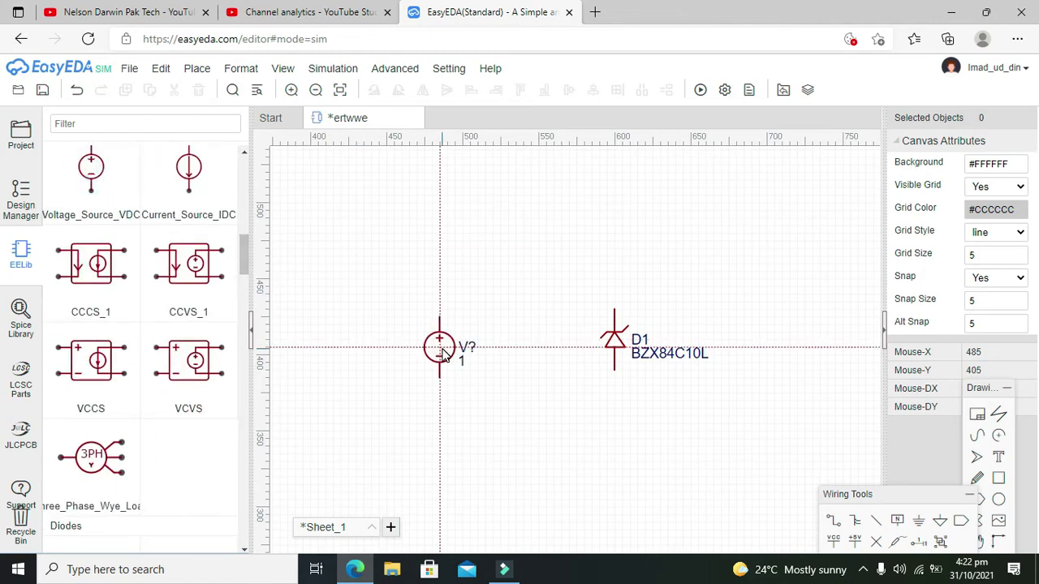
{"action": "left_click", "coordinate": [441, 347]}
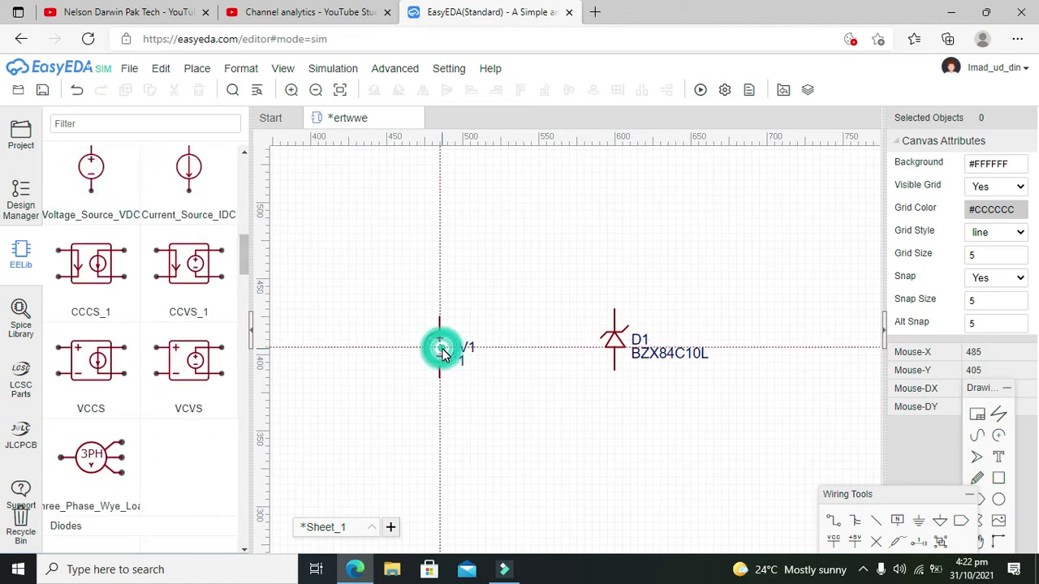
{"action": "left_click", "coordinate": [612, 343]}
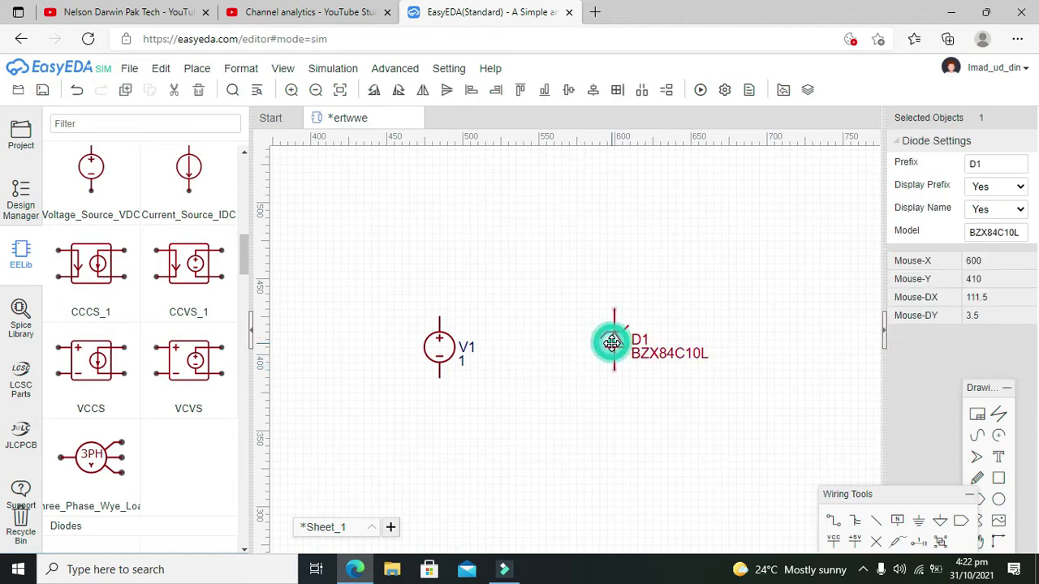
{"action": "left_click", "coordinate": [561, 341]}
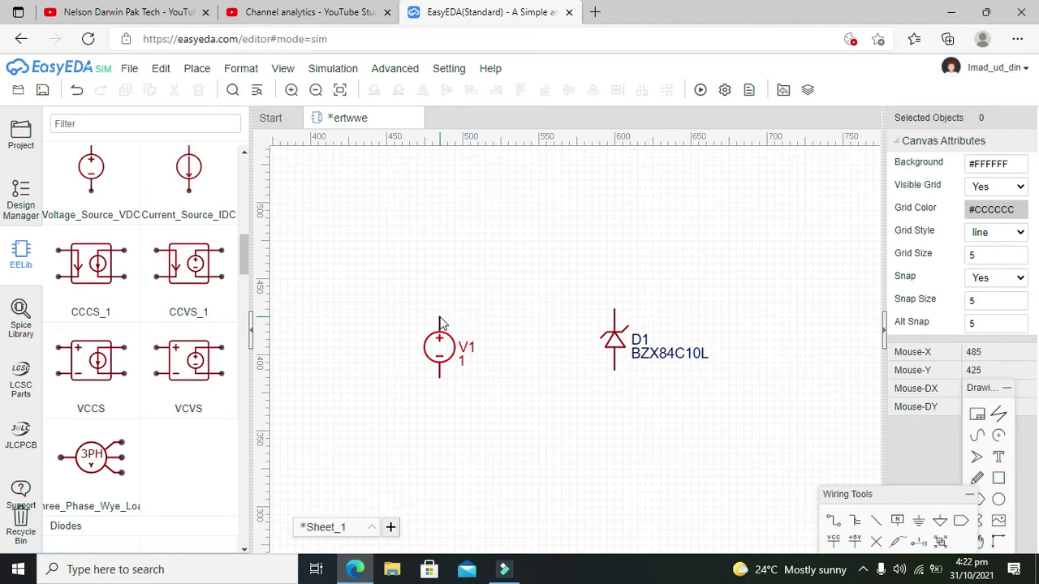
Step: Wire D1's bottom pin to V1's bottom pin, routing through a corner below V1
{"action": "key", "text": "w"}
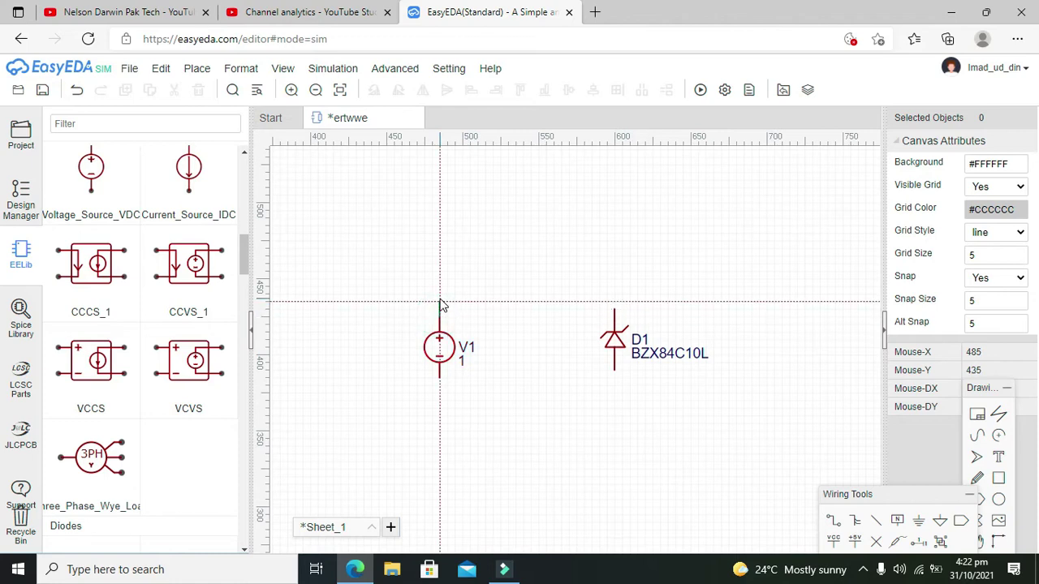
{"action": "left_click", "coordinate": [614, 374]}
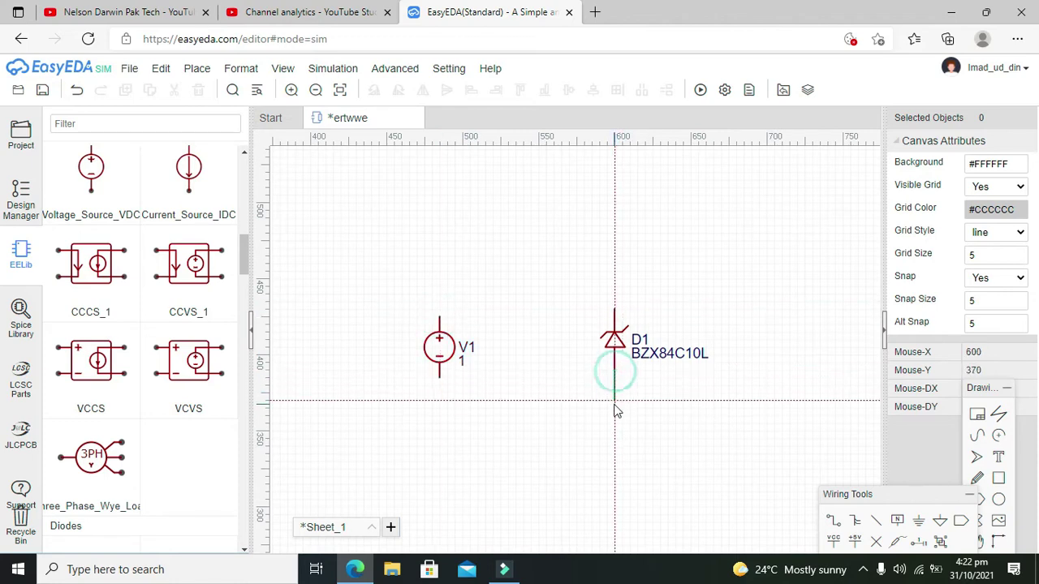
{"action": "left_click", "coordinate": [439, 409]}
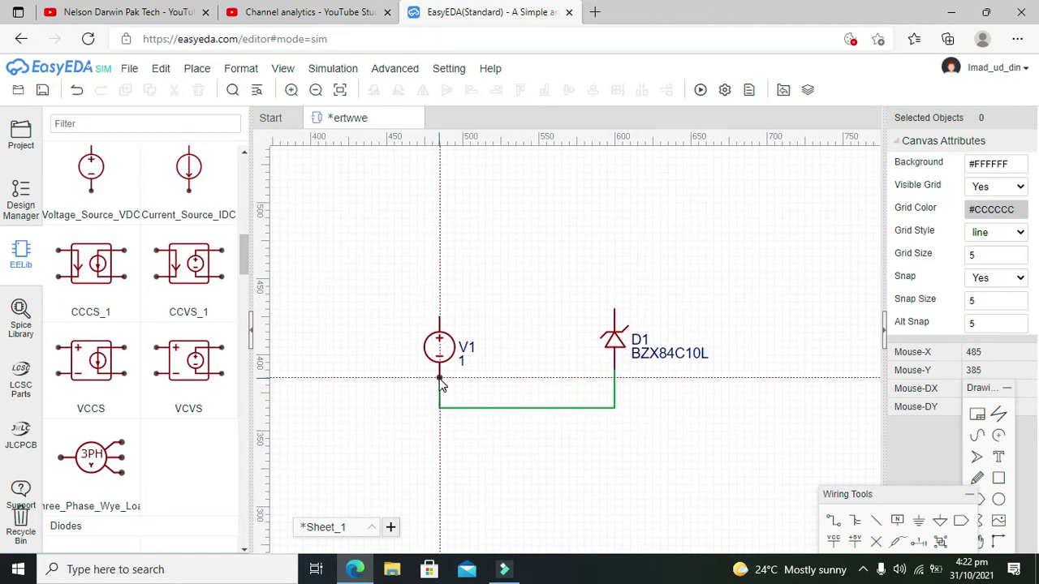
{"action": "left_click", "coordinate": [440, 379]}
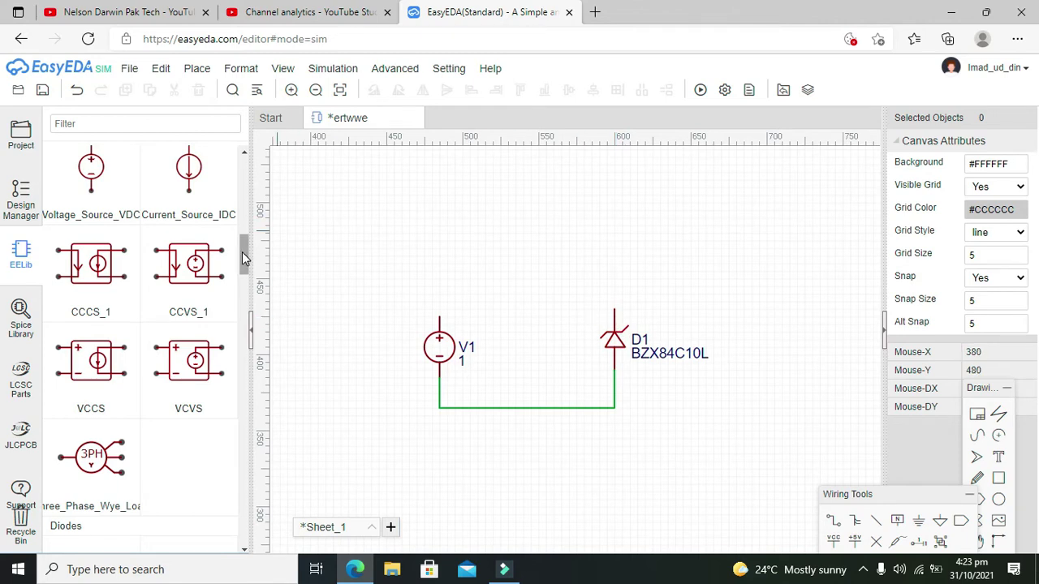
Step: Place a 1K resistor R1 above the source and zener
{"action": "left_click_drag", "start_coordinate": [242, 252], "coordinate": [246, 177]}
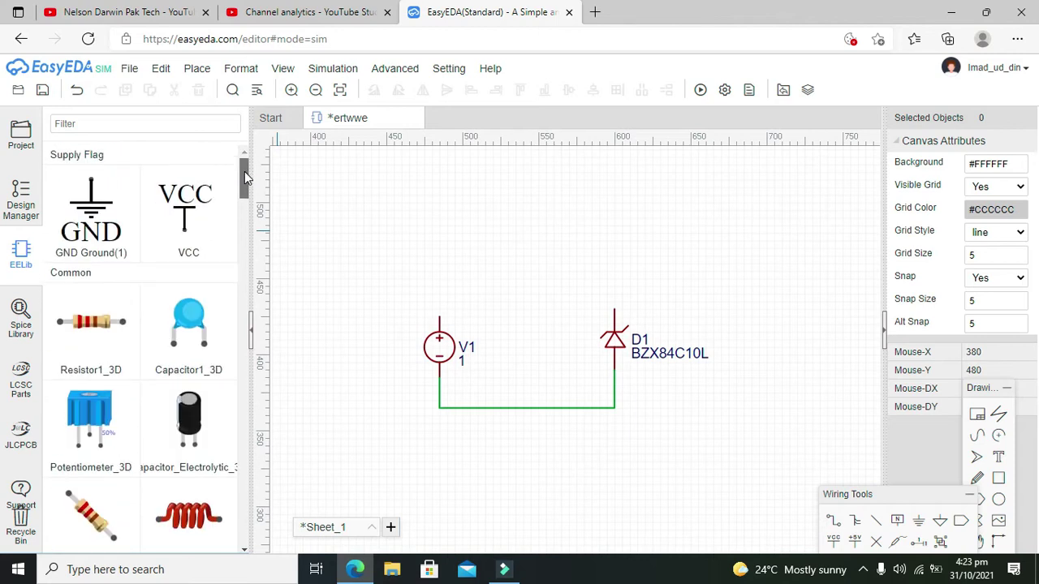
{"action": "scroll", "coordinate": [246, 199], "scroll_direction": "down", "scroll_amount": 6}
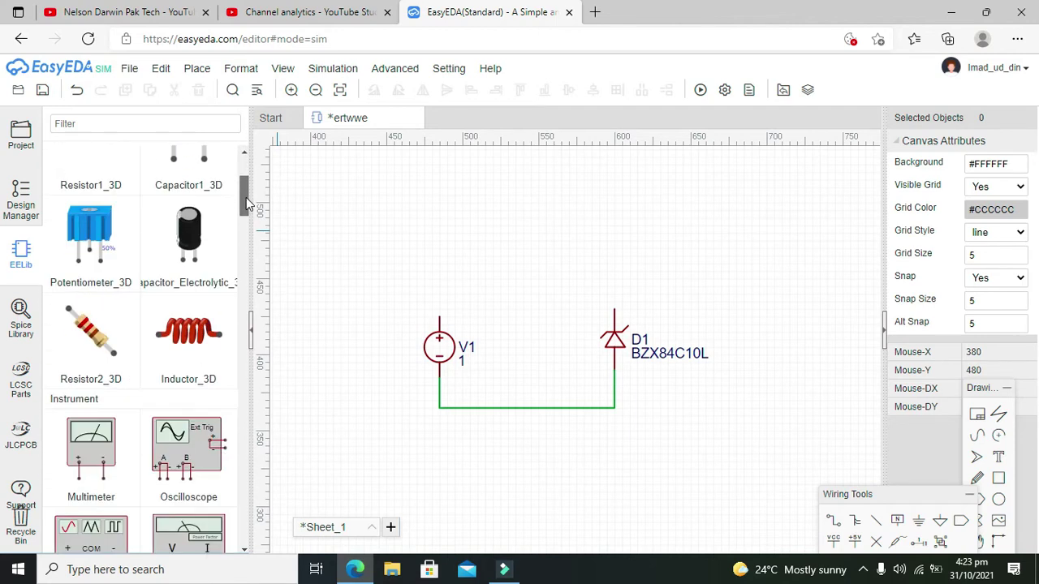
{"action": "left_click_drag", "start_coordinate": [242, 225], "coordinate": [245, 177]}
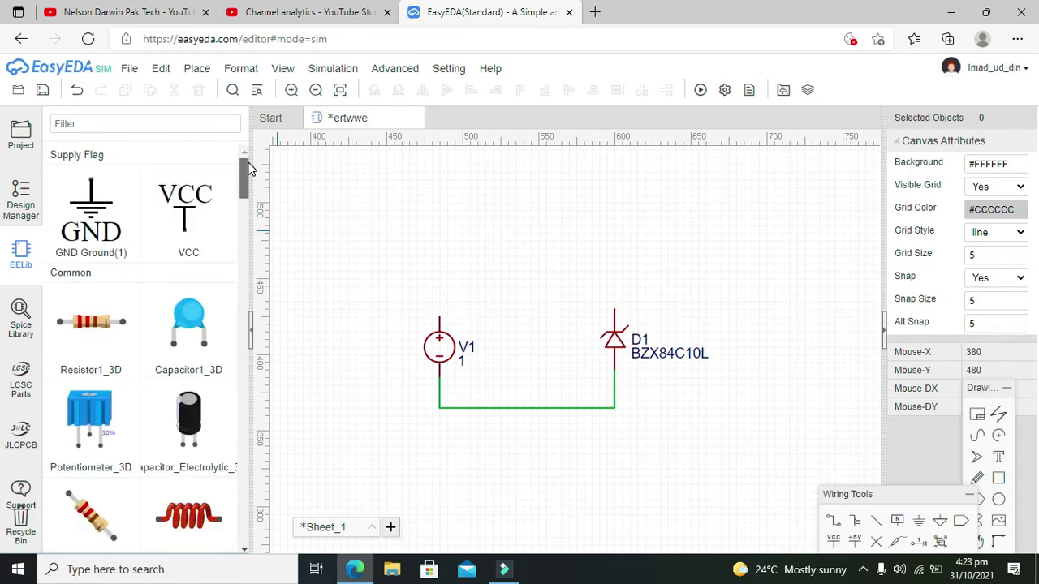
{"action": "left_click", "coordinate": [91, 321]}
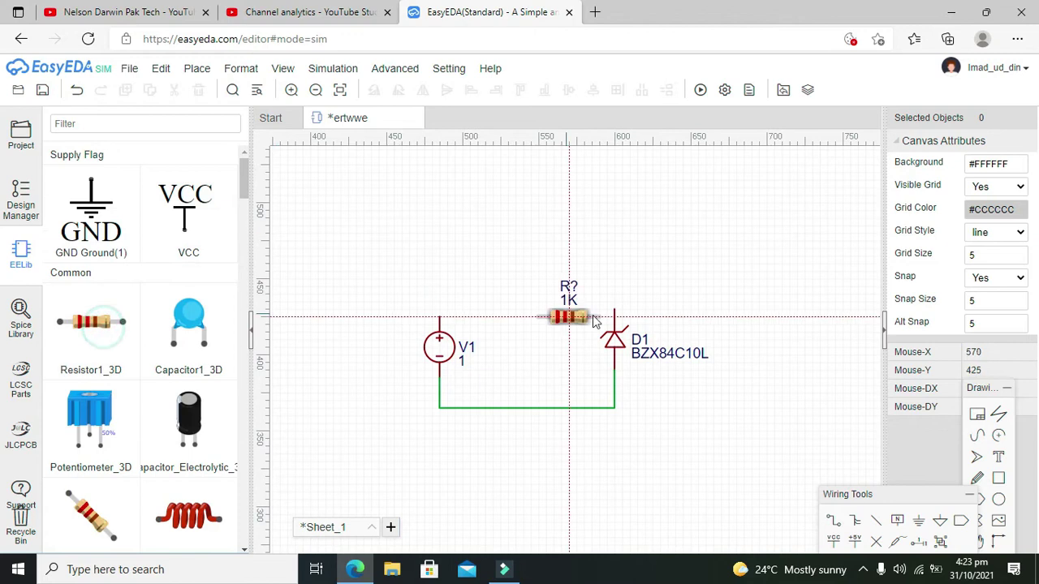
{"action": "left_click", "coordinate": [507, 288]}
{"action": "left_click", "coordinate": [478, 288]}
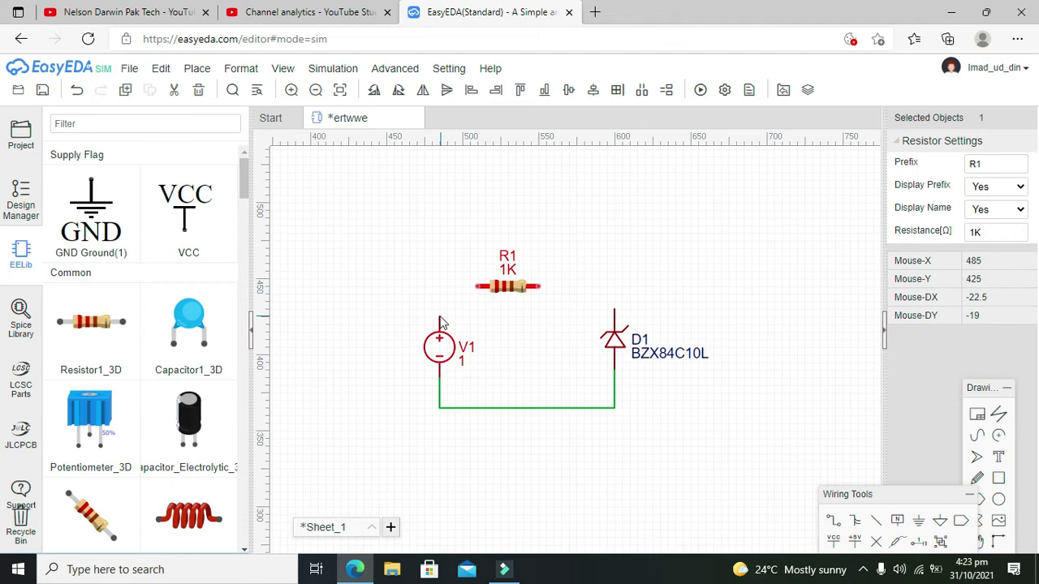
Step: Wire V1's top to R1's left pin and R1's right pin to D1's top
{"action": "key", "text": "w"}
{"action": "left_click", "coordinate": [439, 318]}
{"action": "left_click", "coordinate": [477, 287]}
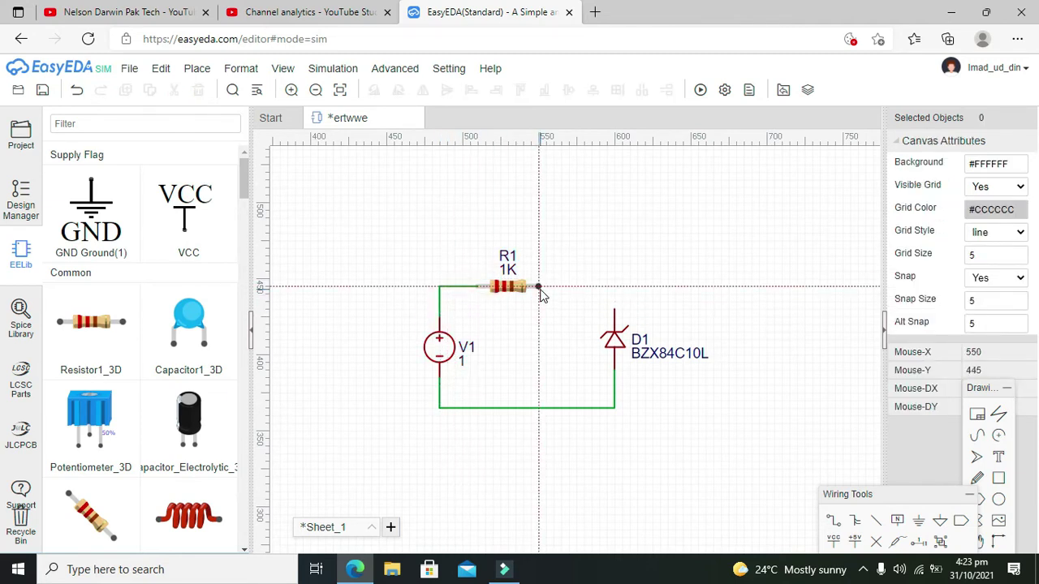
{"action": "left_click", "coordinate": [539, 286]}
{"action": "left_click", "coordinate": [614, 315]}
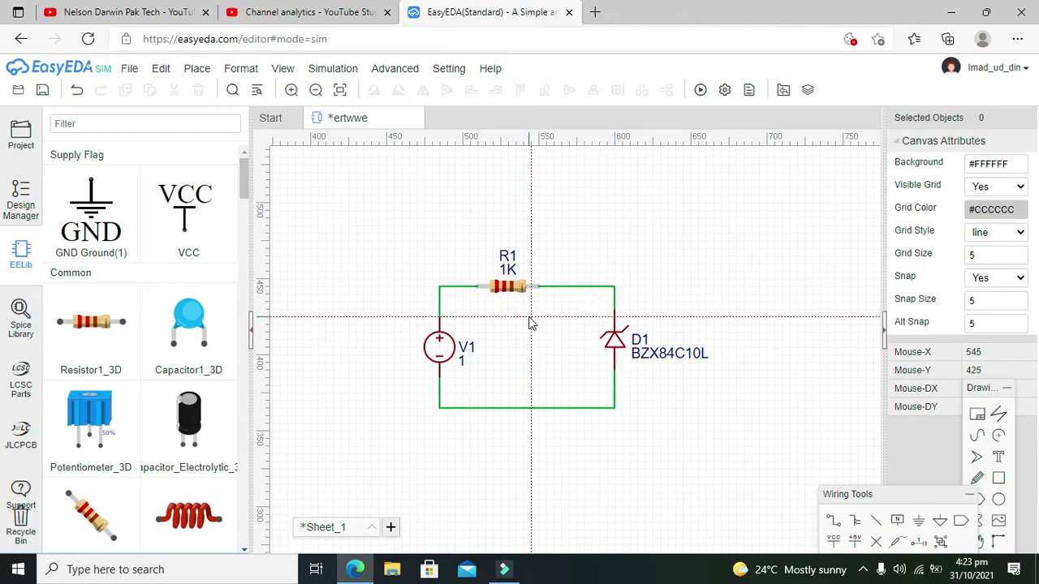
{"action": "key", "text": "Escape"}
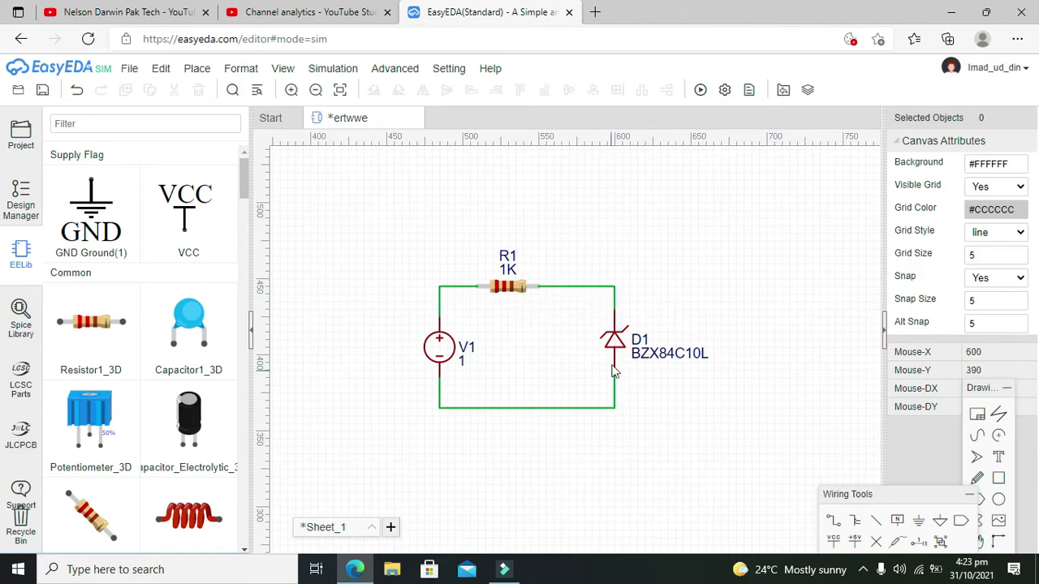
Step: Attach a GND symbol to the bottom wire
{"action": "left_click", "coordinate": [91, 209]}
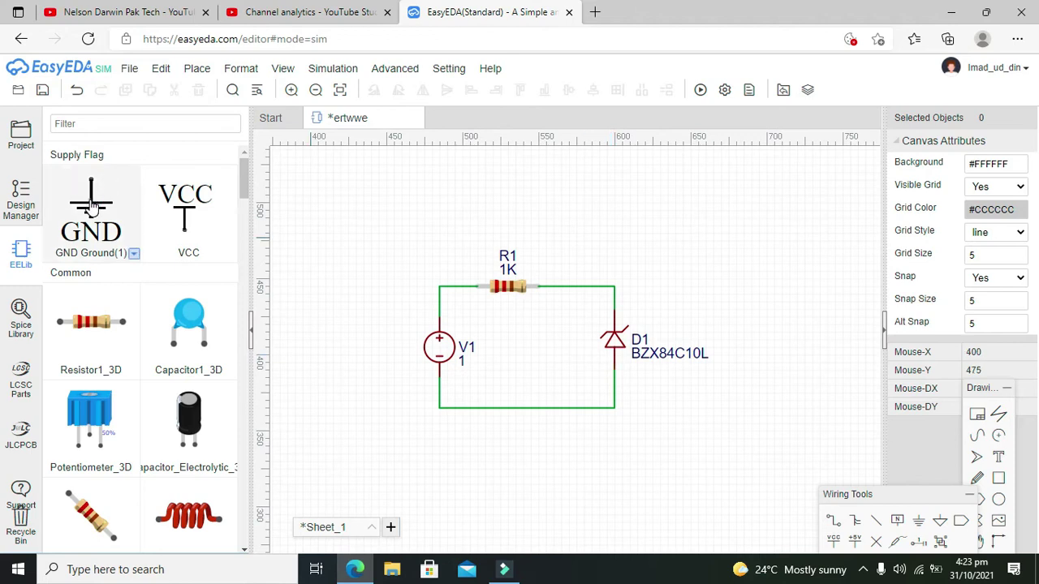
{"action": "left_click", "coordinate": [522, 407]}
{"action": "key", "text": "Escape"}
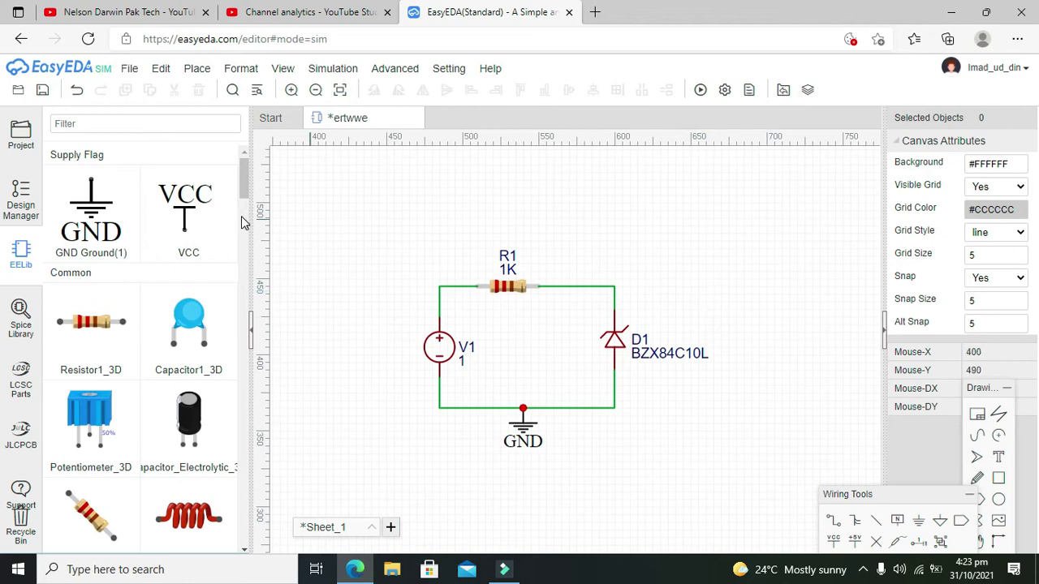
Step: Place a multimeter at the upper right of the schematic
{"action": "left_click_drag", "start_coordinate": [242, 169], "coordinate": [248, 213]}
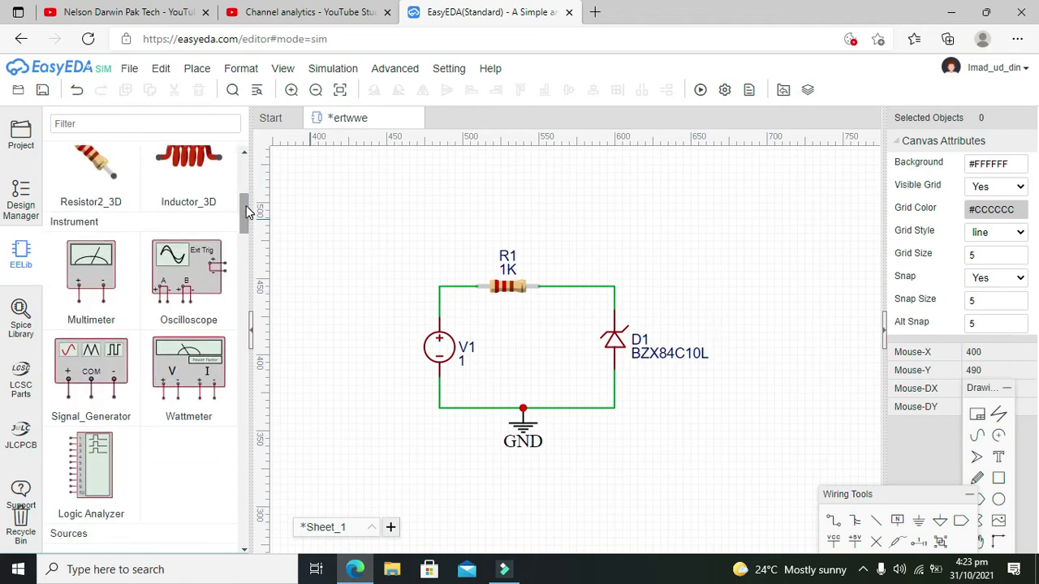
{"action": "left_click", "coordinate": [104, 264]}
{"action": "left_click", "coordinate": [812, 220]}
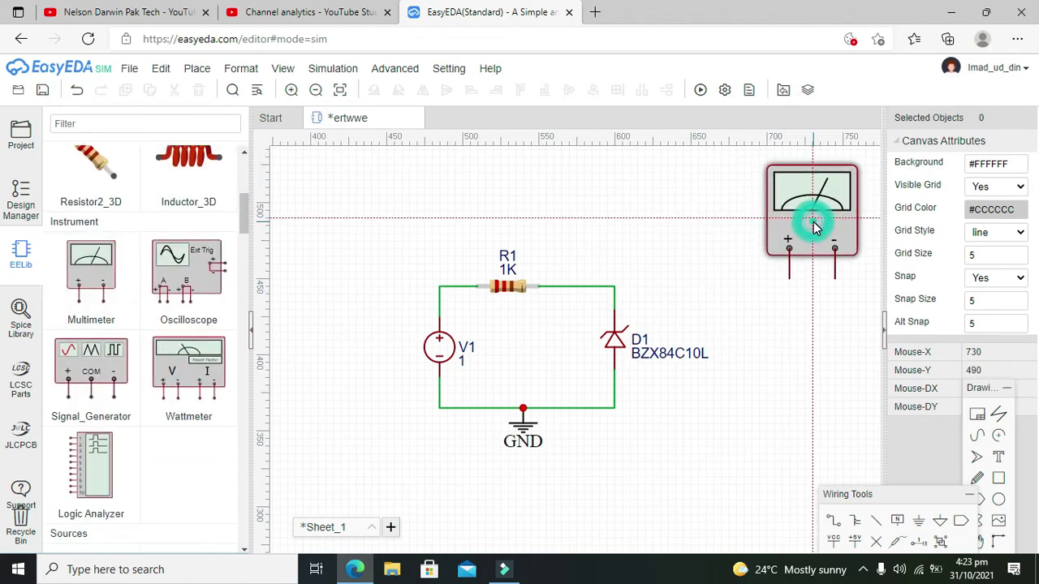
{"action": "key", "text": "Escape"}
Step: Wire the meter's + lead to the R1–D1 junction and its − lead to the ground line
{"action": "left_click", "coordinate": [791, 280]}
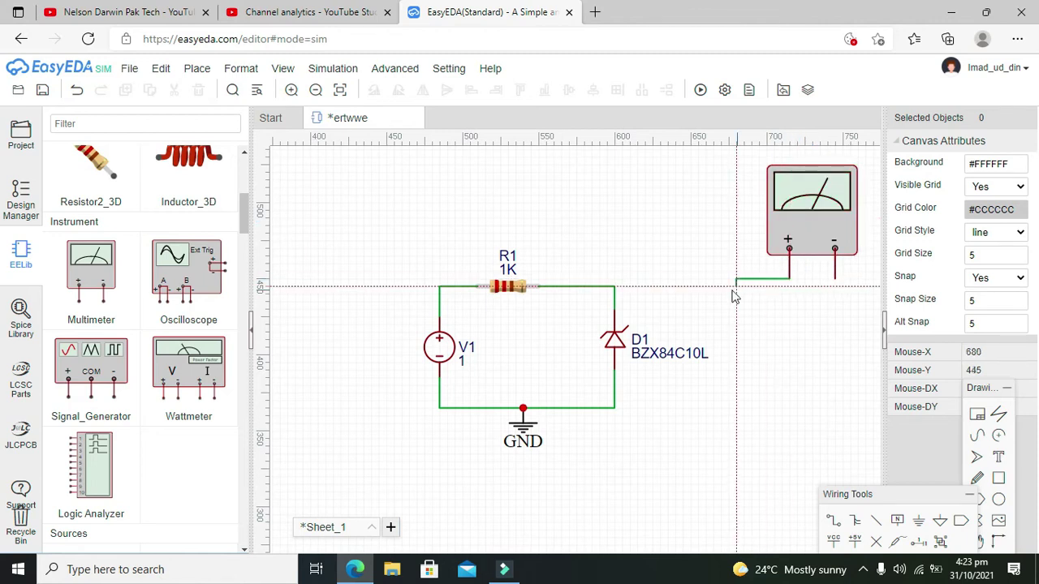
{"action": "left_click", "coordinate": [614, 294]}
{"action": "left_click", "coordinate": [615, 288]}
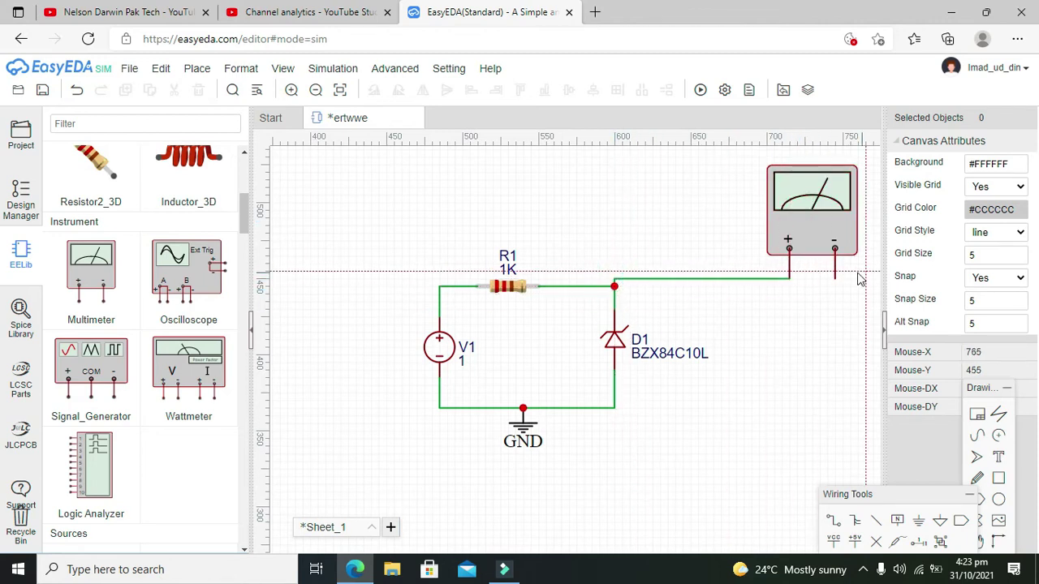
{"action": "left_click", "coordinate": [834, 279]}
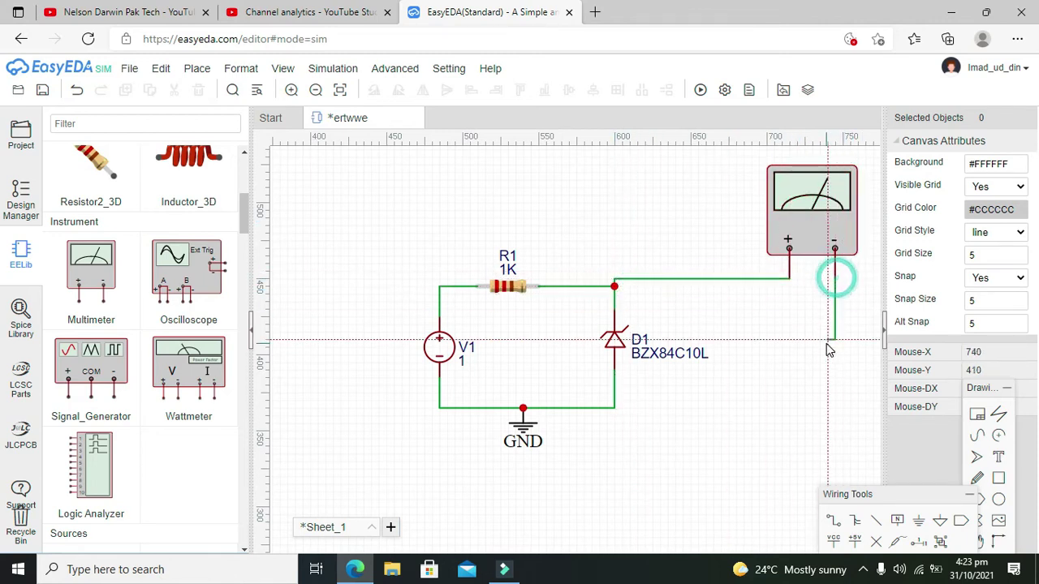
{"action": "left_click", "coordinate": [614, 408]}
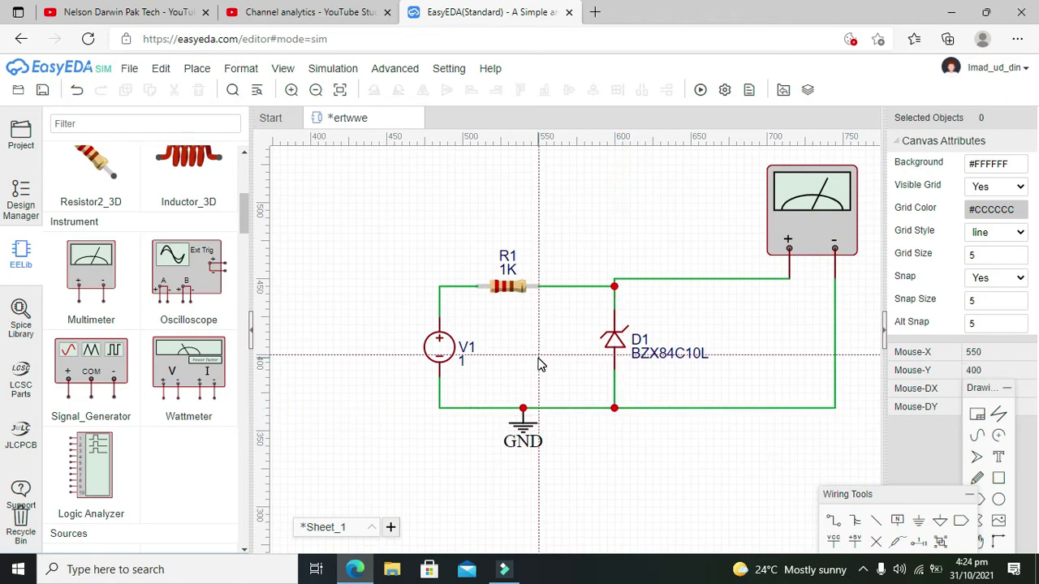
{"action": "key", "text": "Escape"}
{"action": "left_click", "coordinate": [834, 319]}
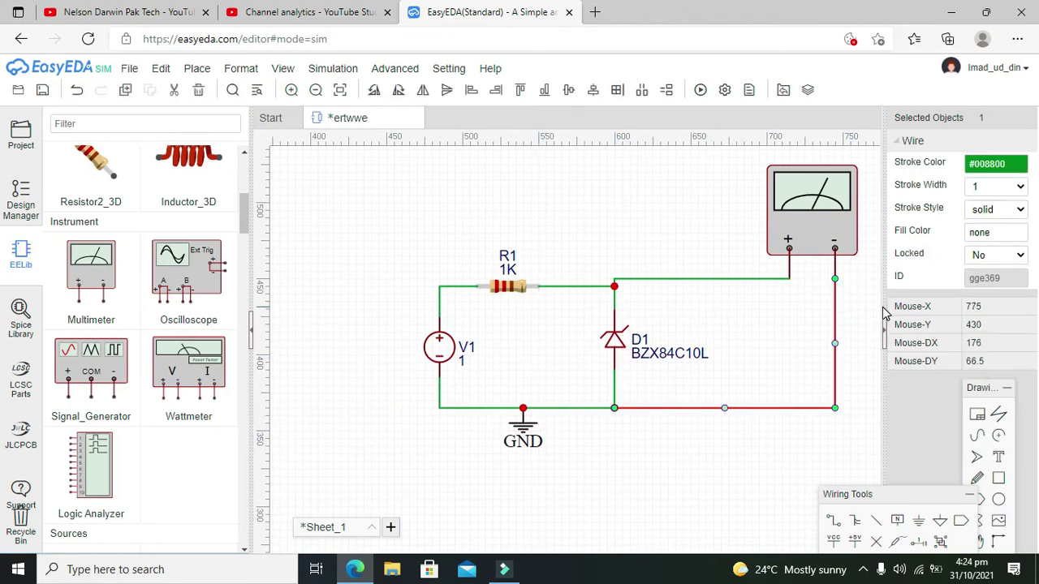
{"action": "left_click", "coordinate": [863, 301]}
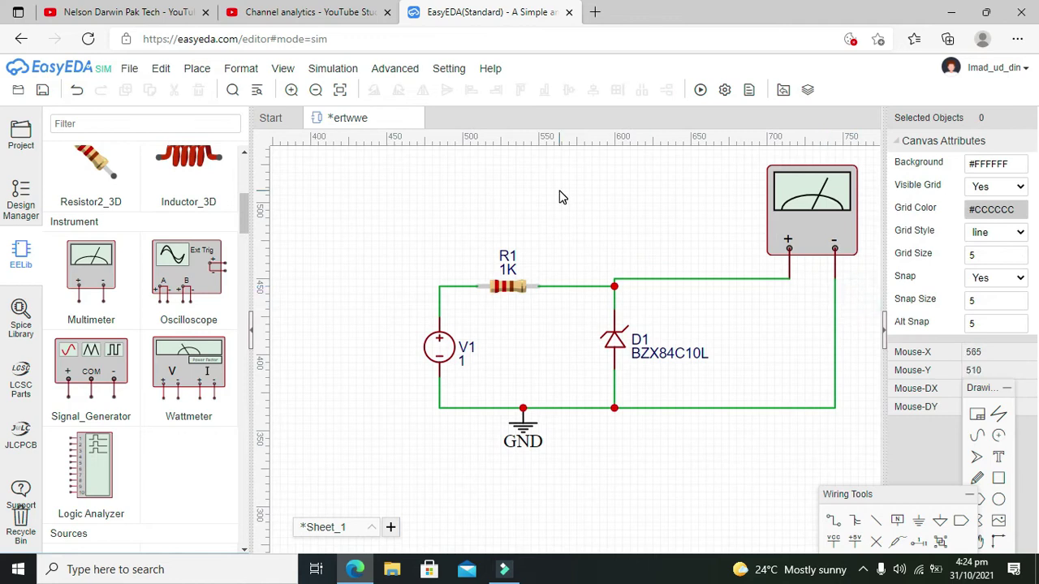
Step: Set V1's DC Value to 25 V and attempt to run the simulation
{"action": "left_click", "coordinate": [444, 351]}
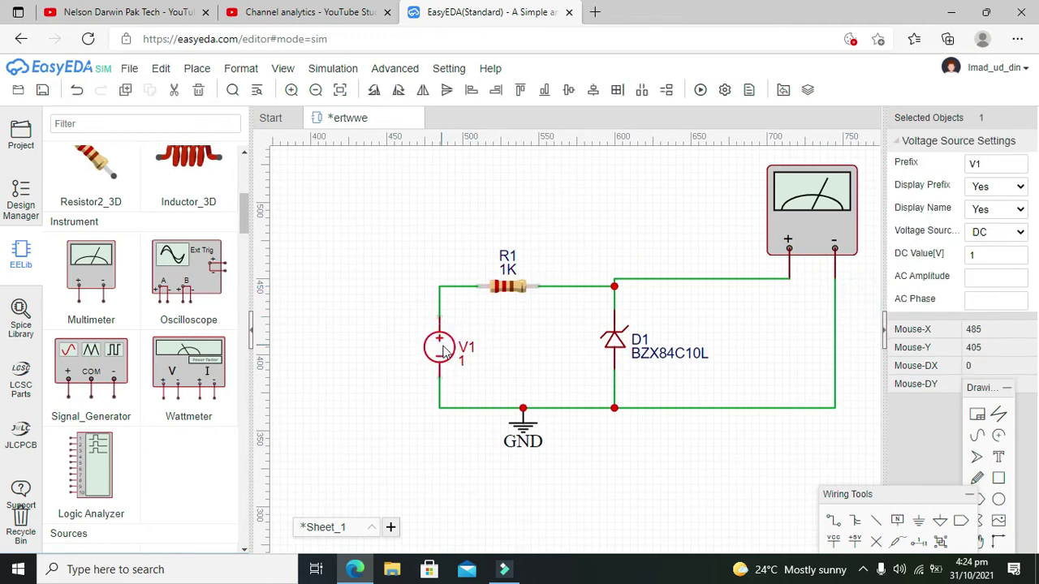
{"action": "left_click", "coordinate": [995, 277]}
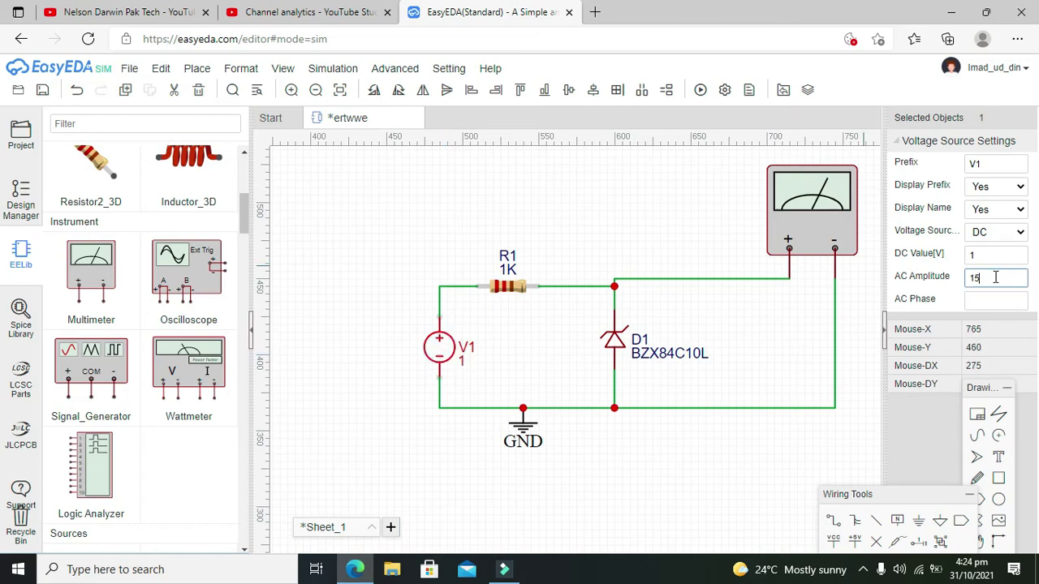
{"action": "left_click", "coordinate": [688, 219]}
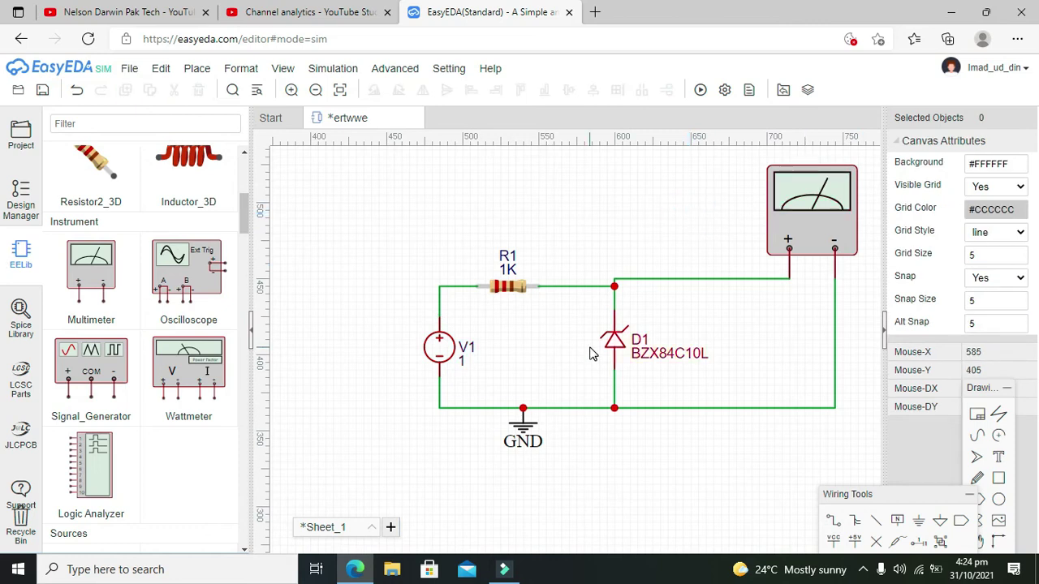
{"action": "left_click", "coordinate": [434, 351]}
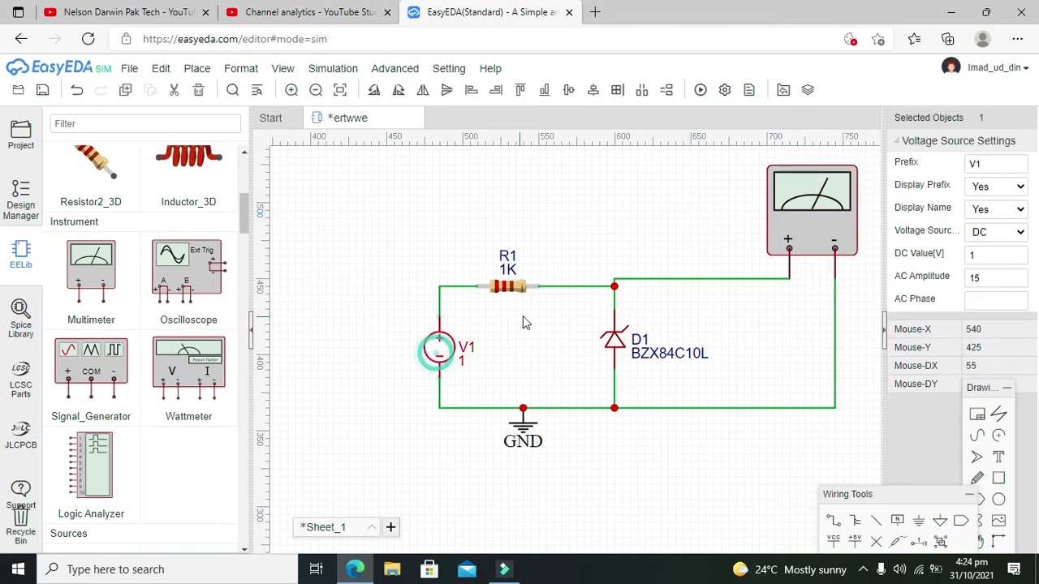
{"action": "left_click", "coordinate": [986, 259]}
{"action": "left_click", "coordinate": [989, 257]}
{"action": "left_click", "coordinate": [988, 275]}
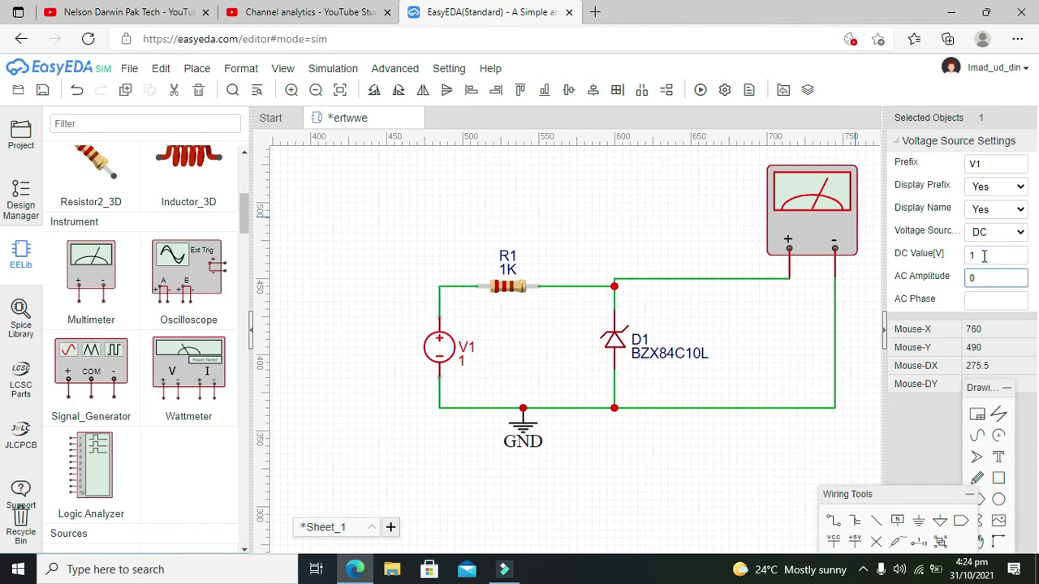
{"action": "left_click", "coordinate": [985, 256]}
{"action": "double_click", "coordinate": [985, 256]}
{"action": "type", "text": "2"}
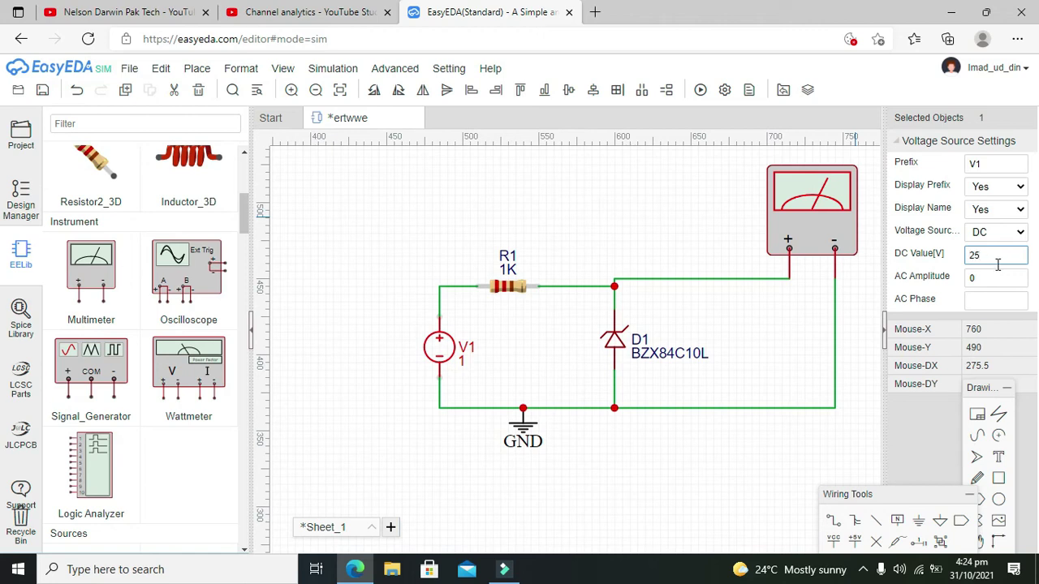
{"action": "type", "text": "5"}
{"action": "left_click", "coordinate": [707, 239]}
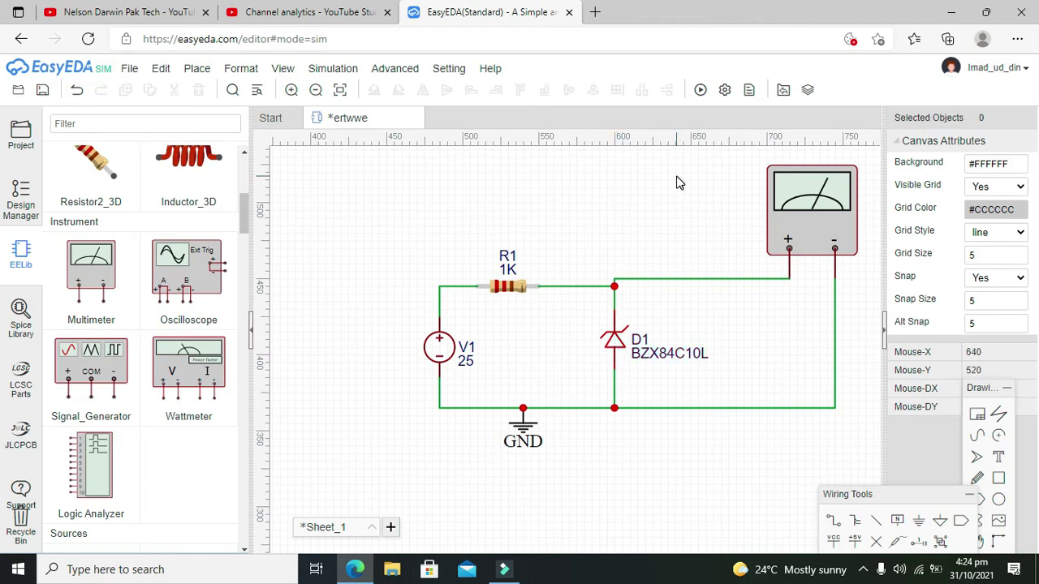
{"action": "left_click", "coordinate": [699, 92]}
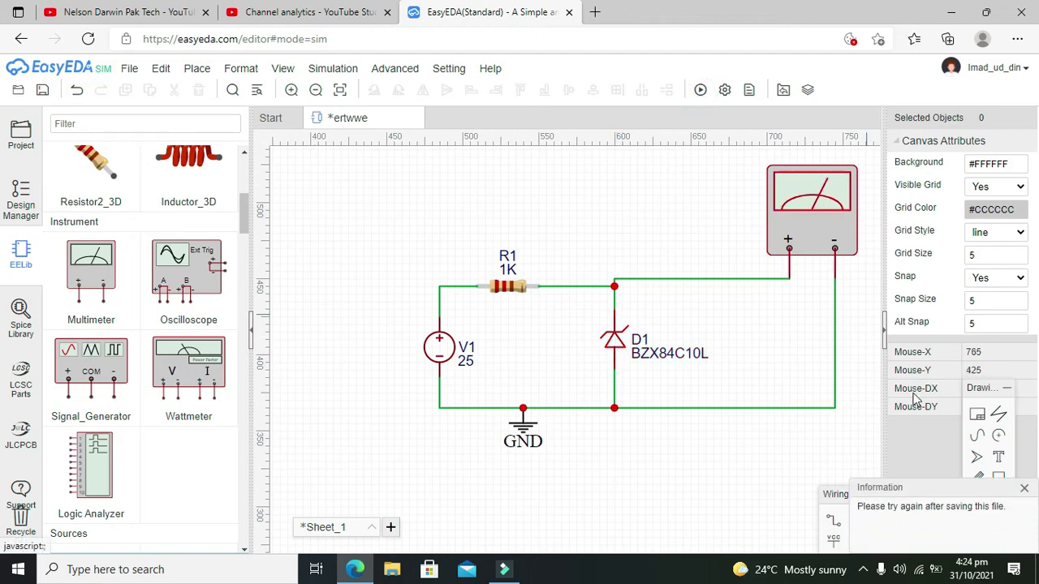
Step: Dismiss the save notice, save the schematic, and run the simulation, showing 10.354V
{"action": "left_click", "coordinate": [1025, 488]}
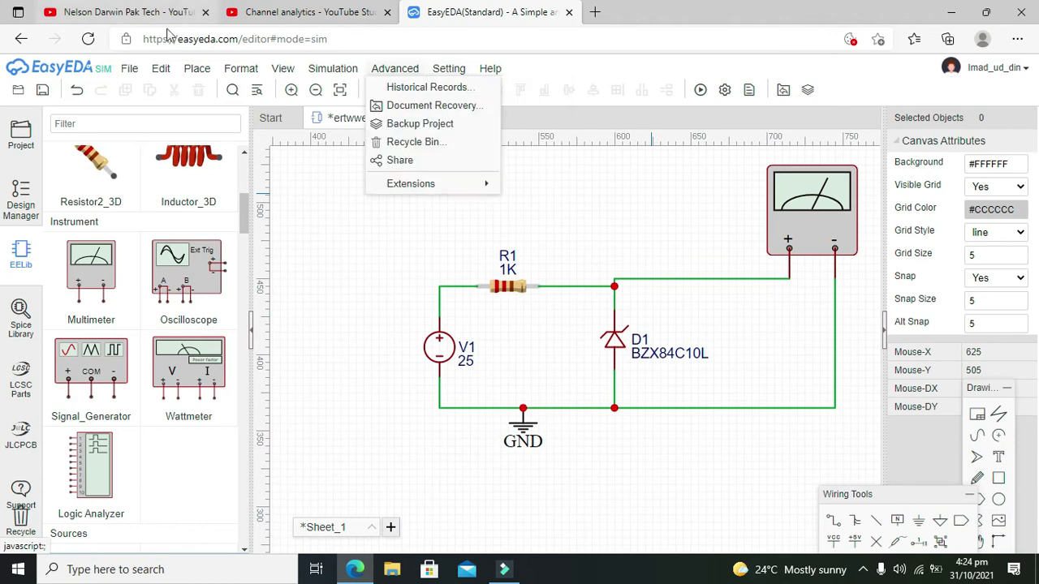
{"action": "left_click", "coordinate": [127, 70]}
{"action": "left_click", "coordinate": [154, 130]}
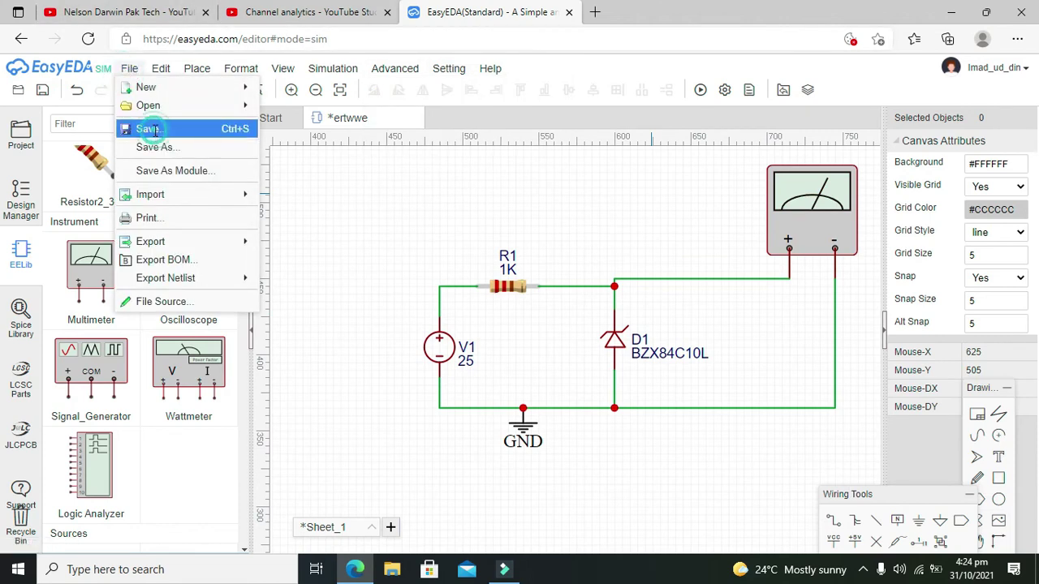
{"action": "left_click", "coordinate": [700, 89]}
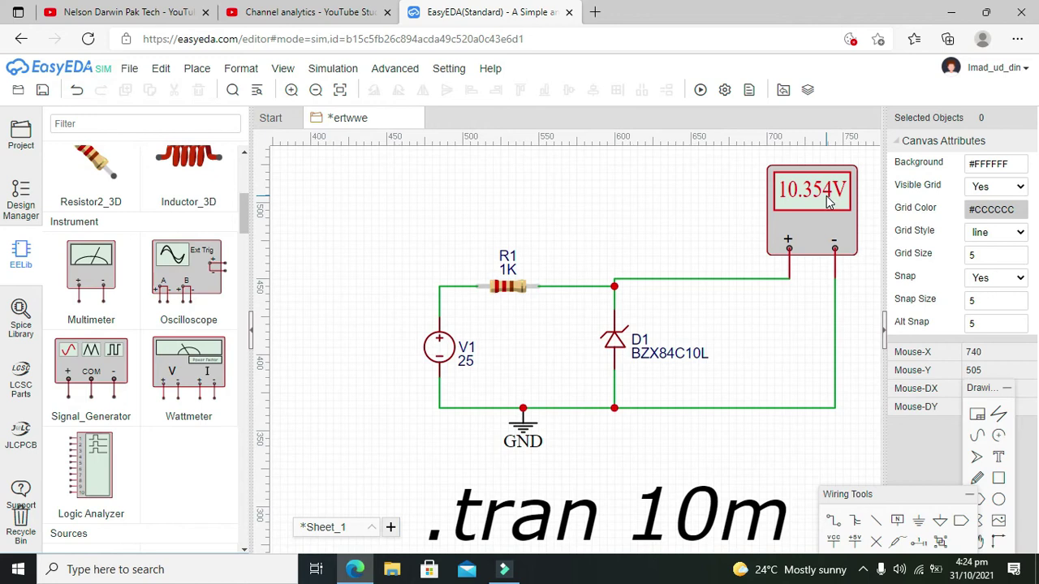
Step: Edit the .tran 10m directive to .tran 300m and rerun the simulation
{"action": "left_click", "coordinate": [585, 532]}
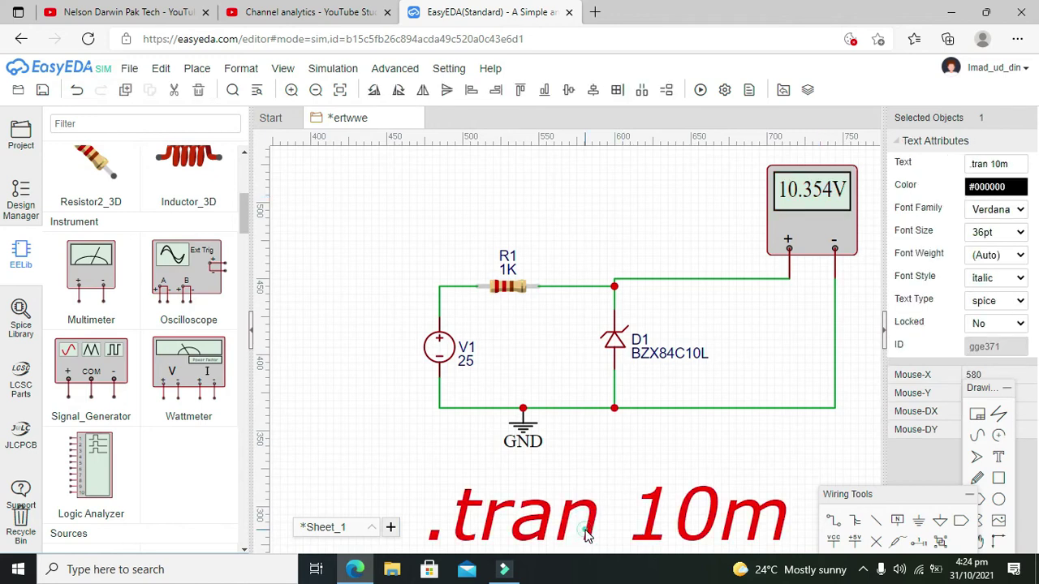
{"action": "double_click", "coordinate": [588, 536]}
{"action": "left_click", "coordinate": [624, 465]}
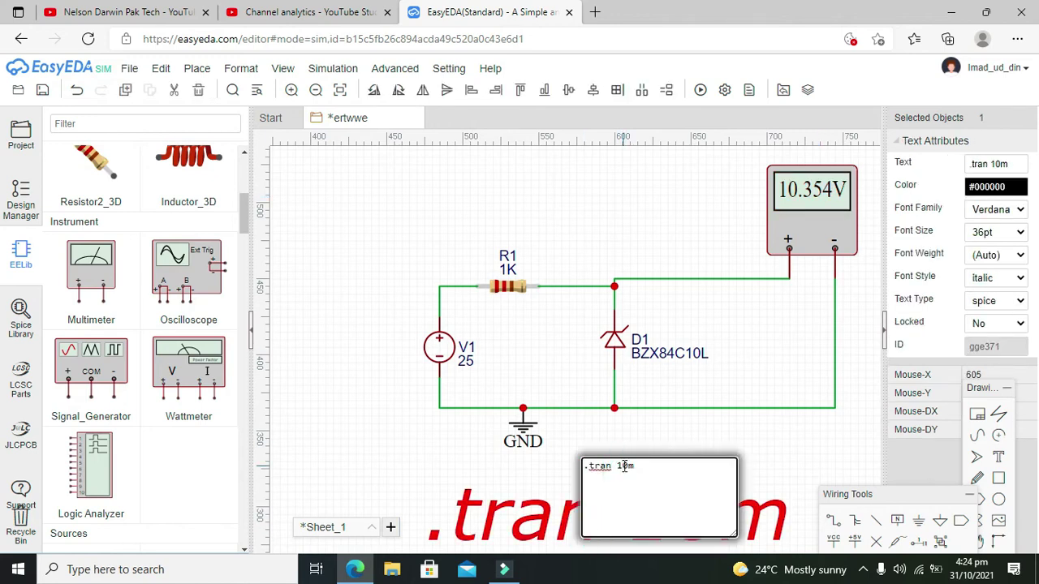
{"action": "key", "text": "Return"}
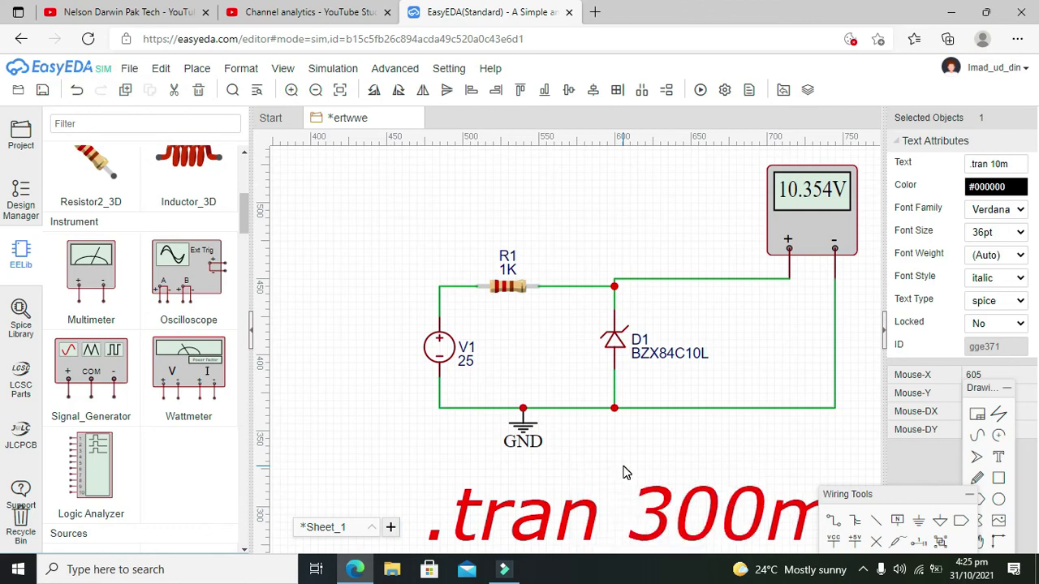
{"action": "left_click", "coordinate": [698, 89]}
Step: Set V1 to 24 V, then 23 V, running the simulation after each change
{"action": "left_click", "coordinate": [573, 224]}
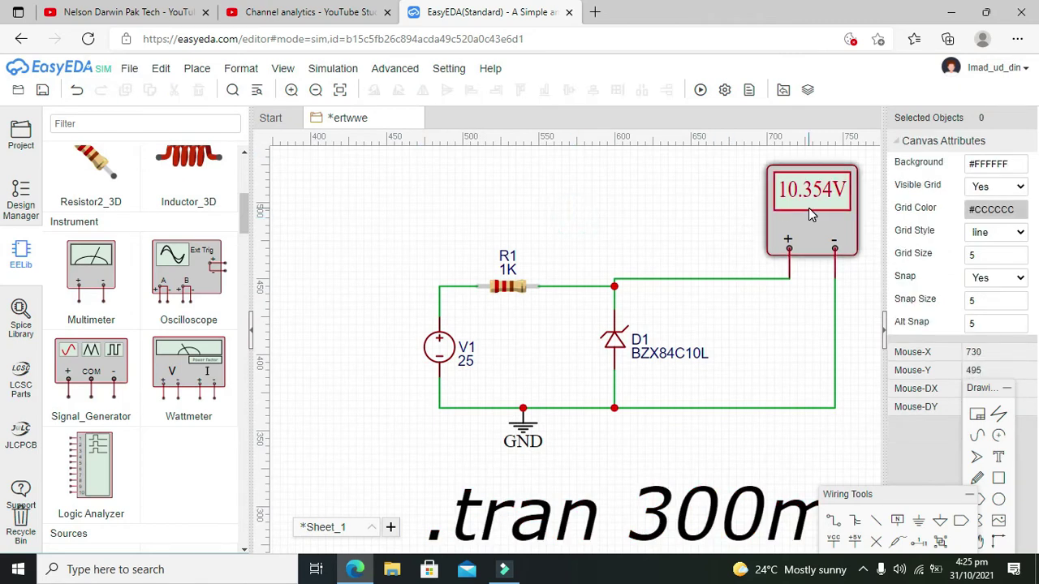
{"action": "left_click", "coordinate": [437, 349]}
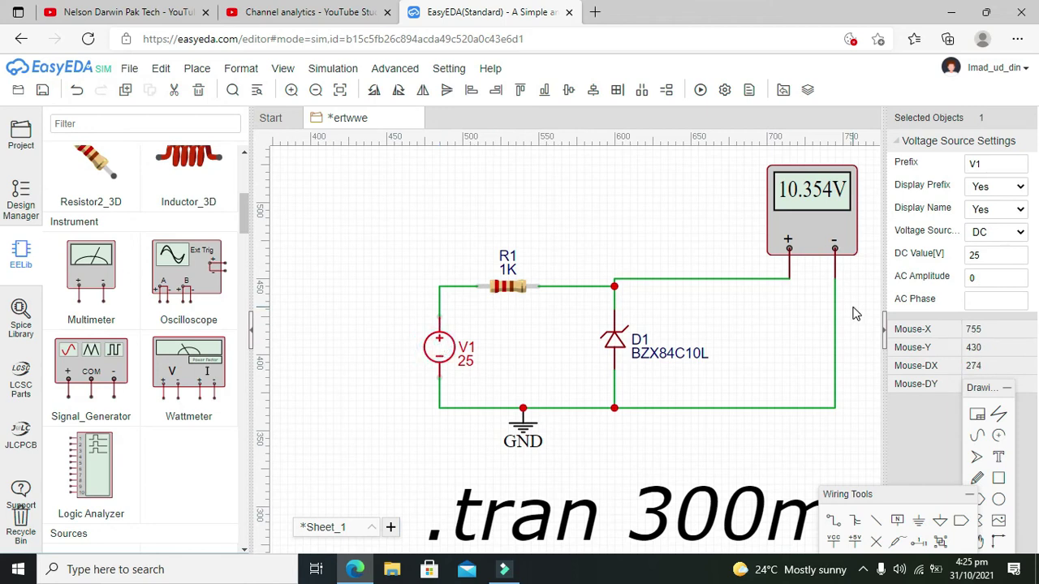
{"action": "left_click", "coordinate": [978, 255]}
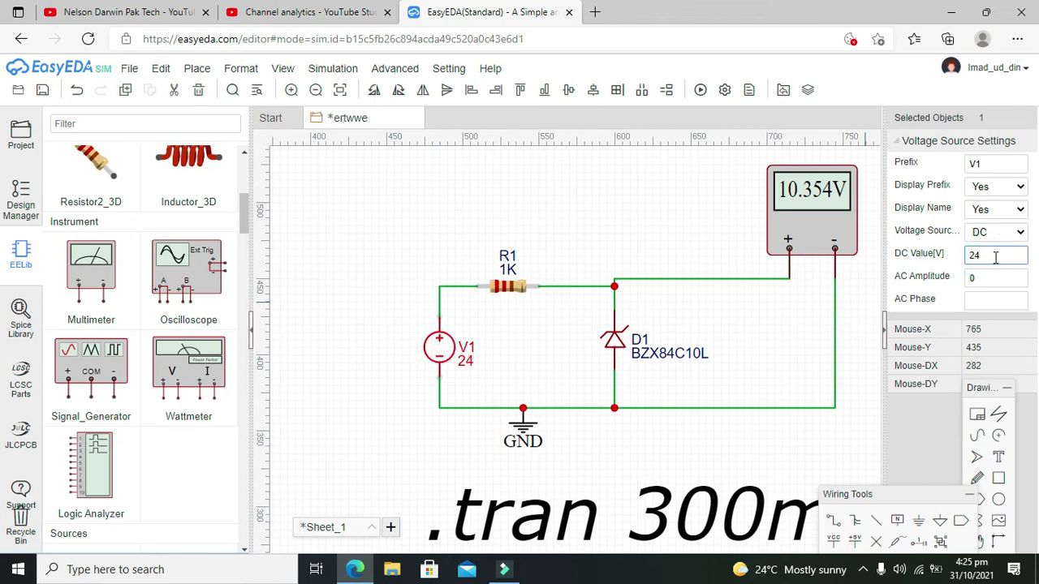
{"action": "left_click", "coordinate": [700, 91]}
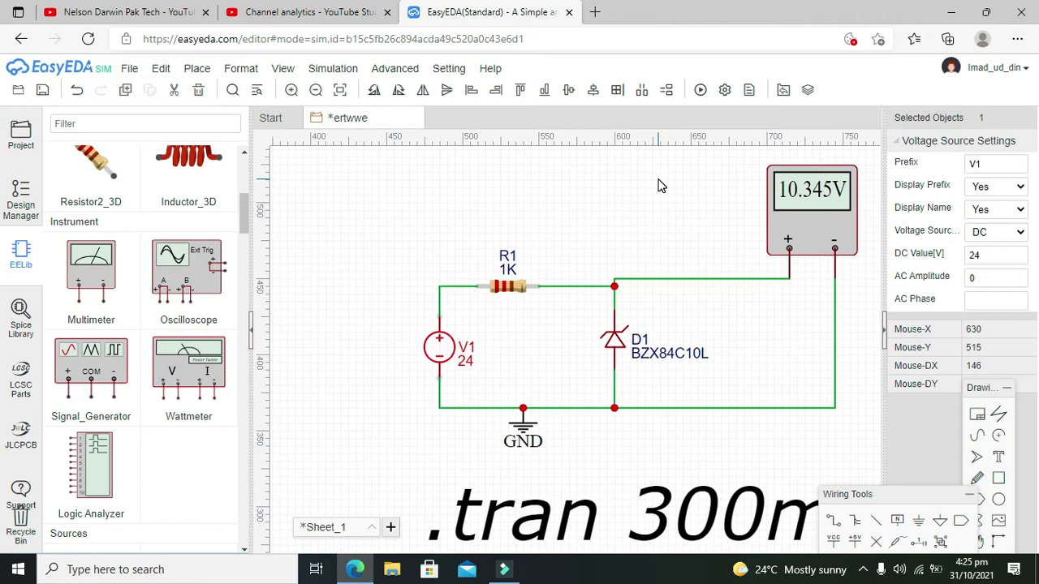
{"action": "left_click", "coordinate": [1005, 254]}
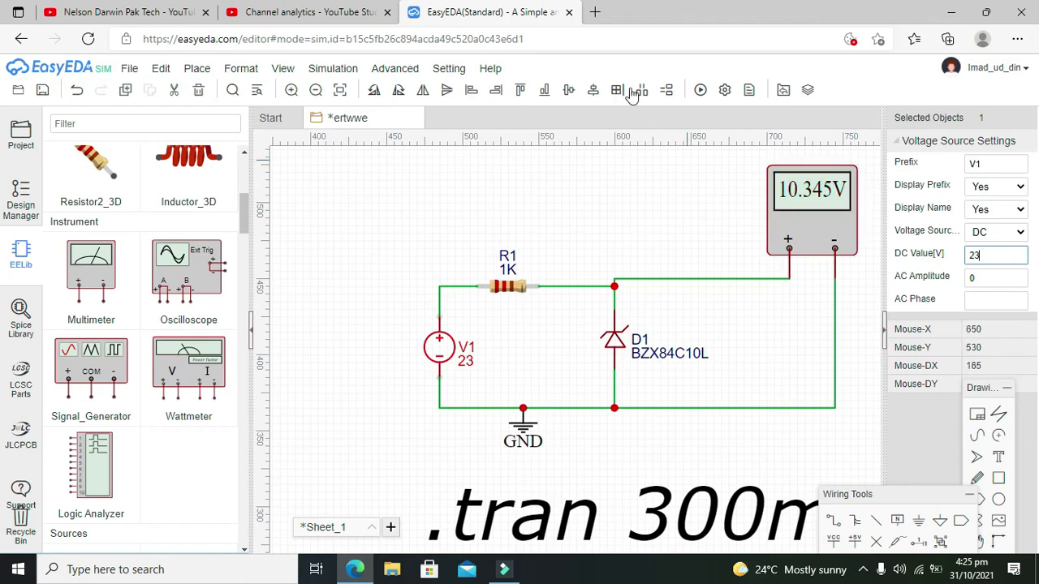
{"action": "left_click", "coordinate": [698, 90]}
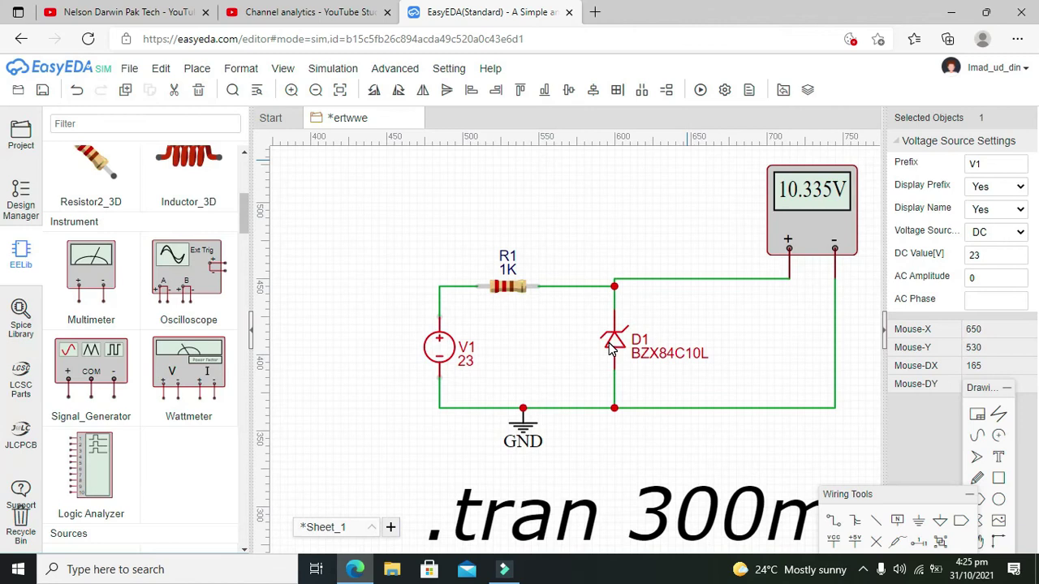
Step: Set V1 to 15 V and rerun, giving a 10.205V meter reading
{"action": "left_click", "coordinate": [686, 185]}
{"action": "left_click", "coordinate": [440, 356]}
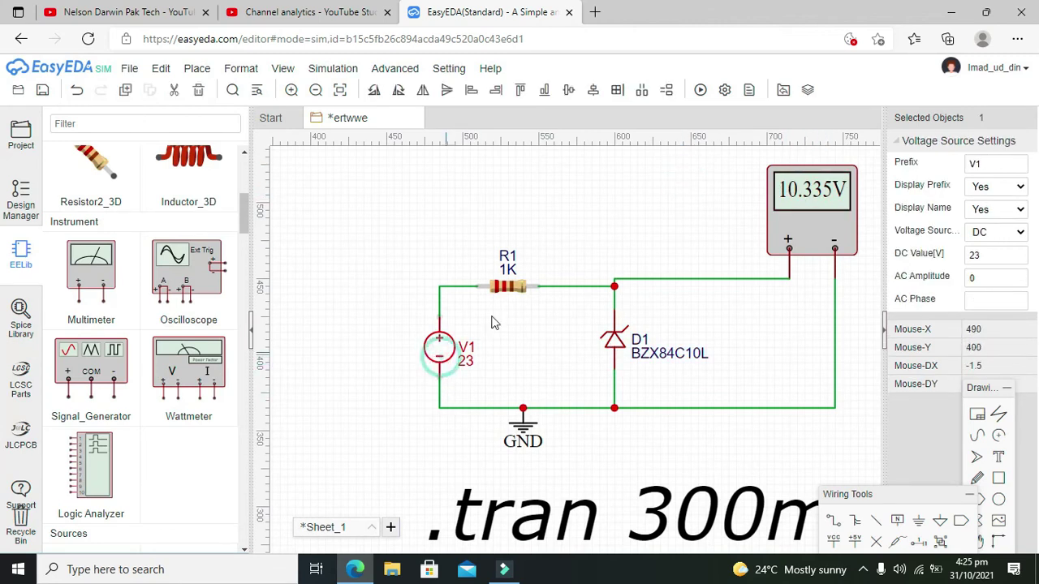
{"action": "double_click", "coordinate": [993, 255]}
{"action": "type", "text": "1"}
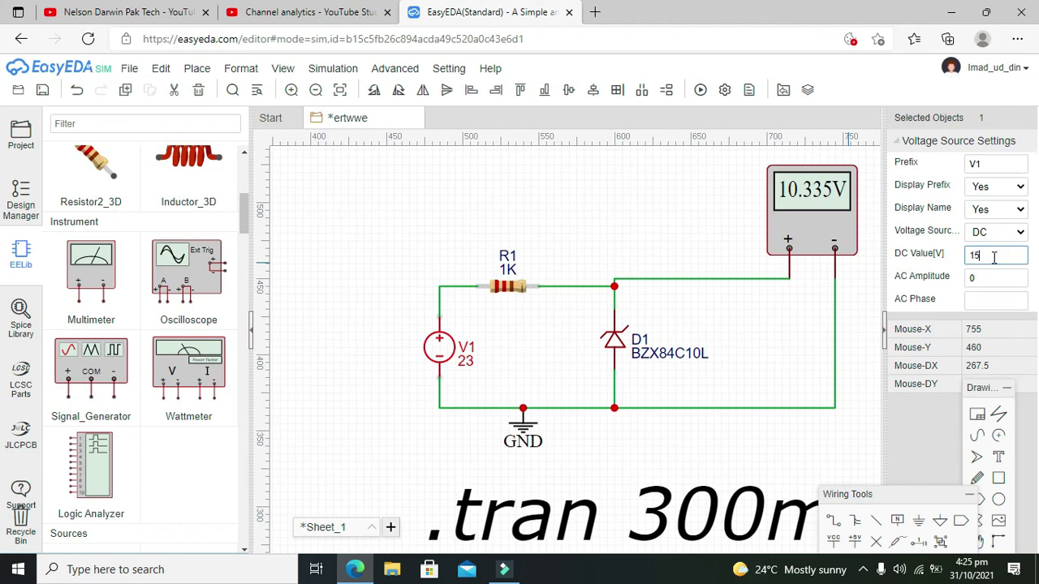
{"action": "type", "text": "5"}
{"action": "left_click", "coordinate": [700, 91]}
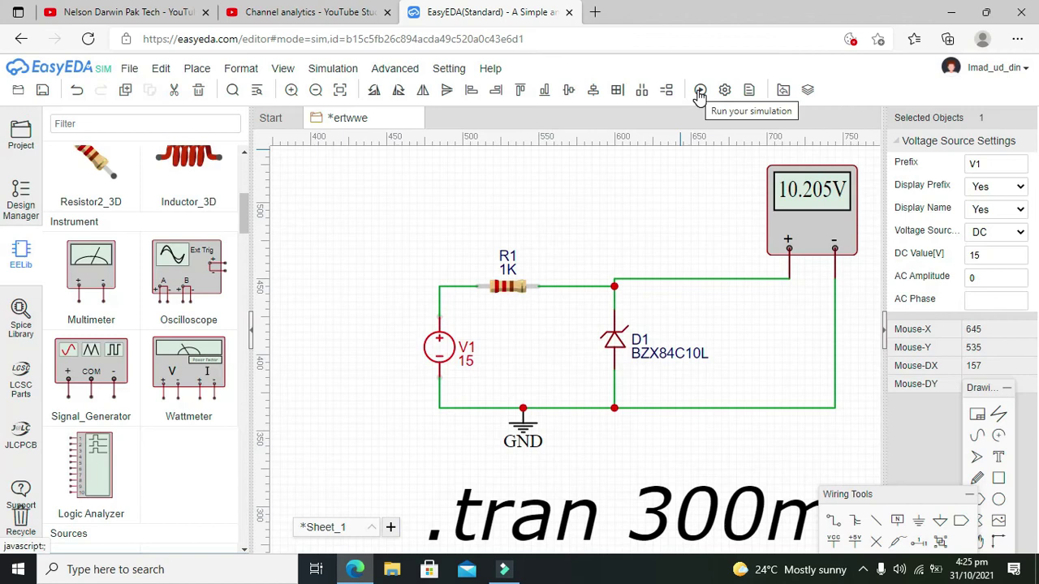
Step: Deselect V1 and select the wire between R1 and the D1 junction
{"action": "left_click", "coordinate": [652, 236]}
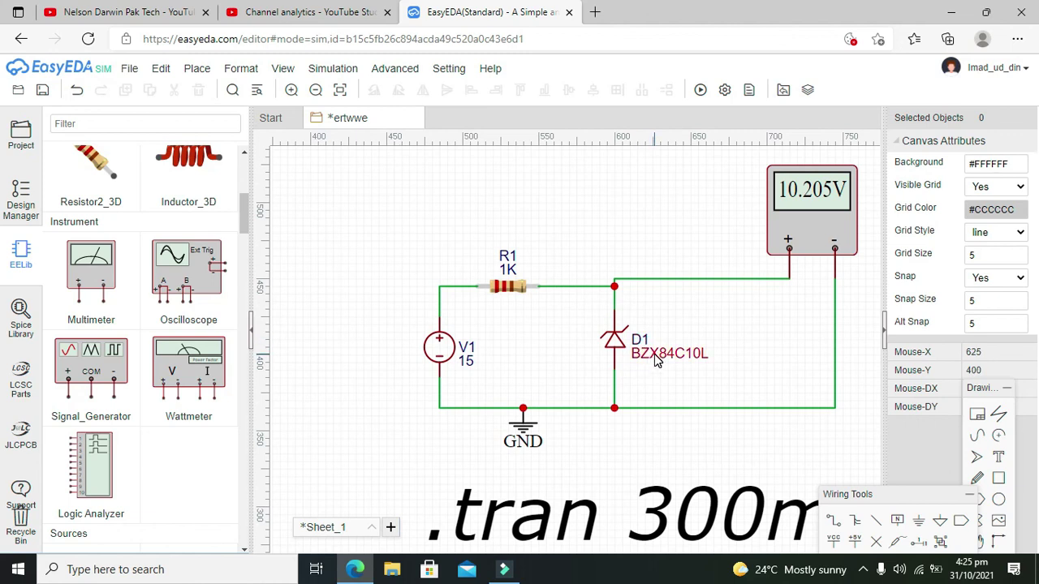
{"action": "left_click", "coordinate": [574, 286]}
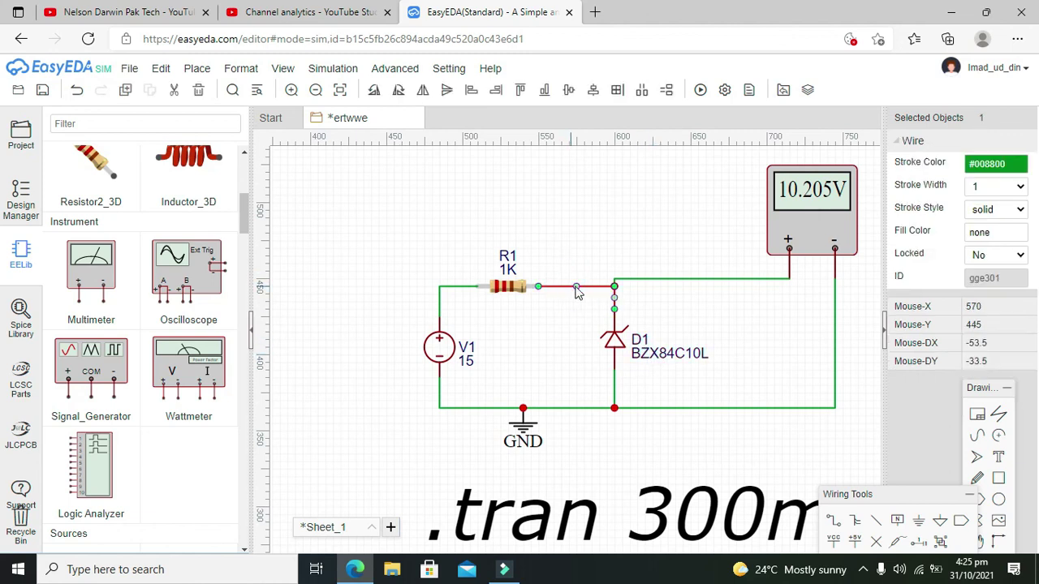